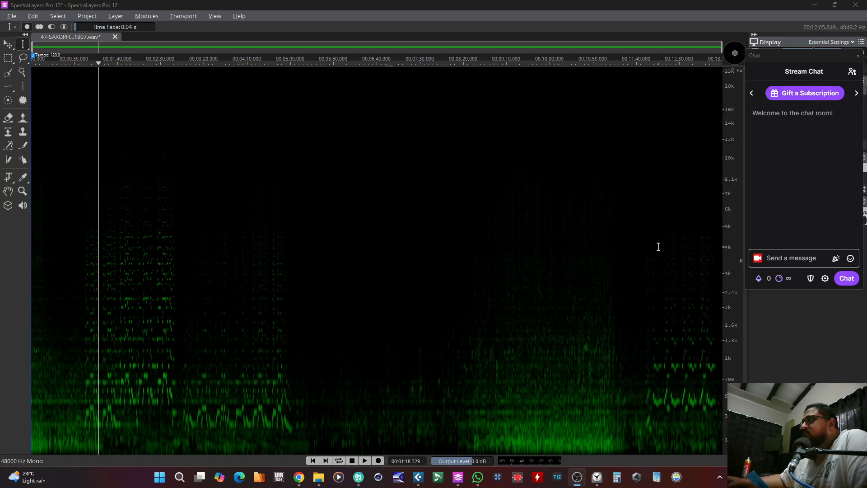
Step: Play the saxophone recording from about 0:30 and narrow the visible time range to about the first five minutes
drag(721, 47, 803, 370)
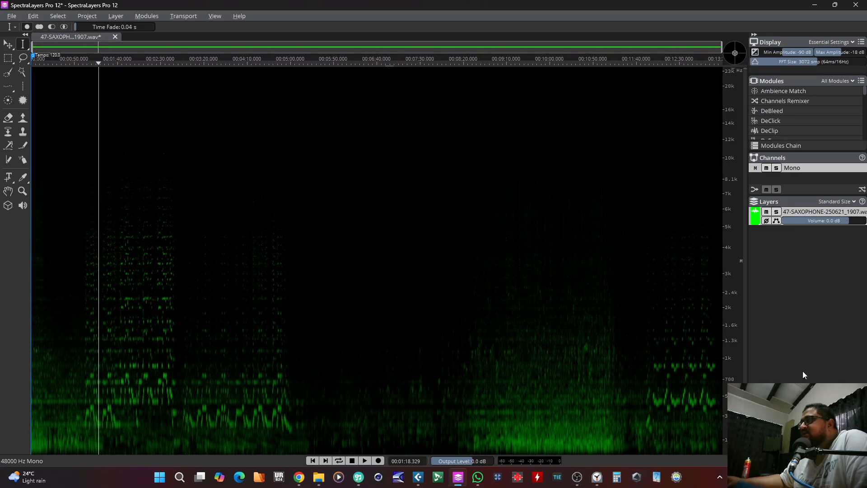
click(56, 339)
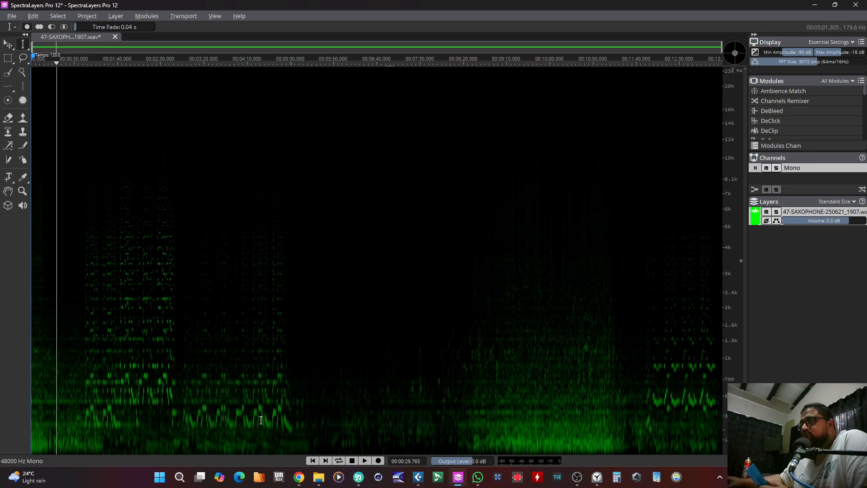
key(space)
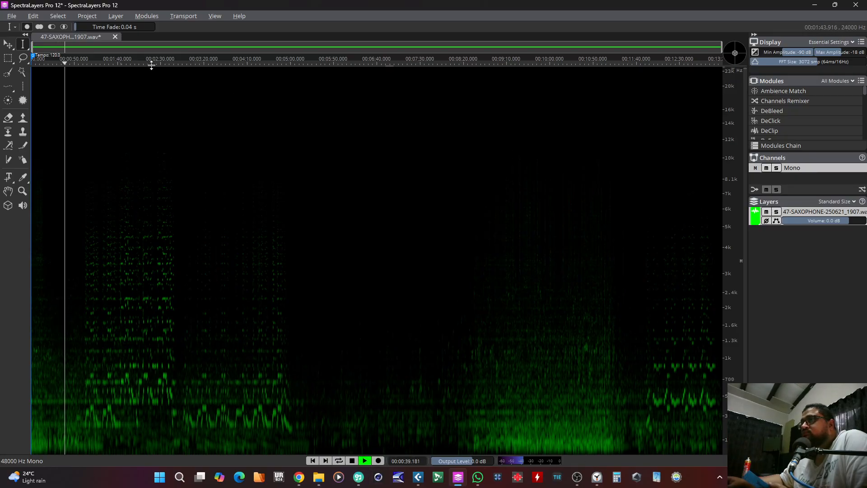
drag(722, 47, 306, 51)
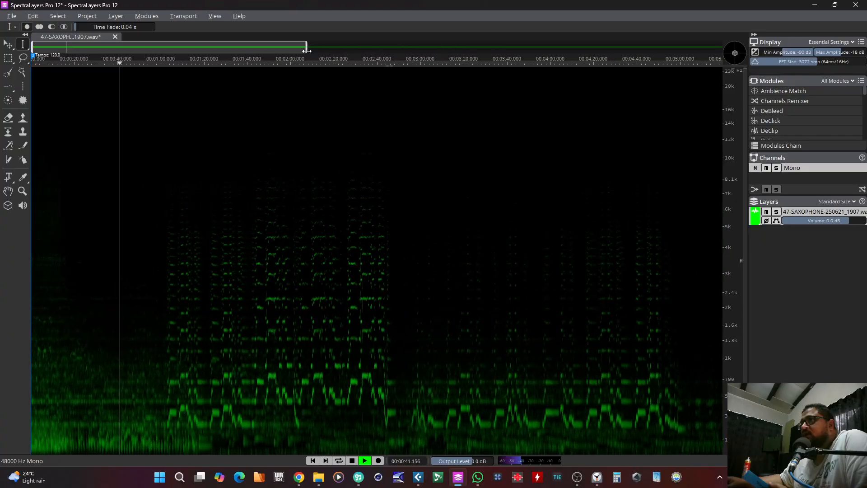
click(151, 386)
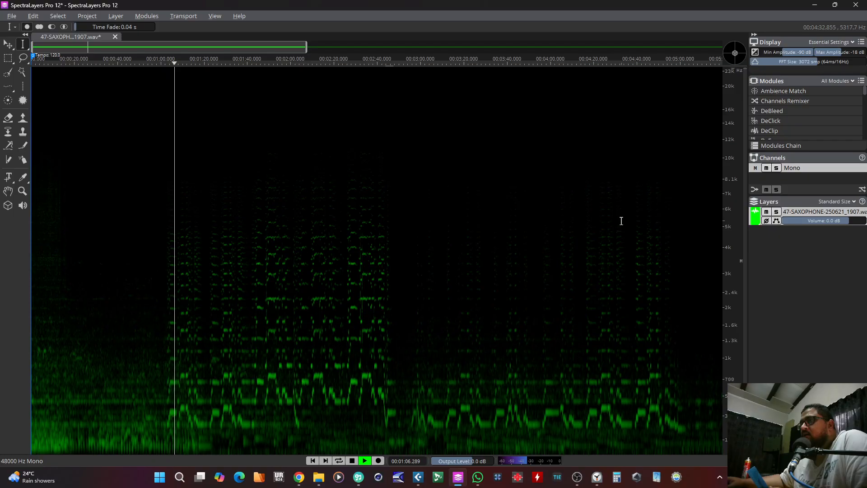
Step: Tilt the spectrogram into a 3D perspective and listen to the first saxophone passage from about 1:30
mouse_move(735, 52)
mouse_down()
mouse_move(743, 42)
mouse_move(726, 42)
mouse_move(742, 38)
mouse_up()
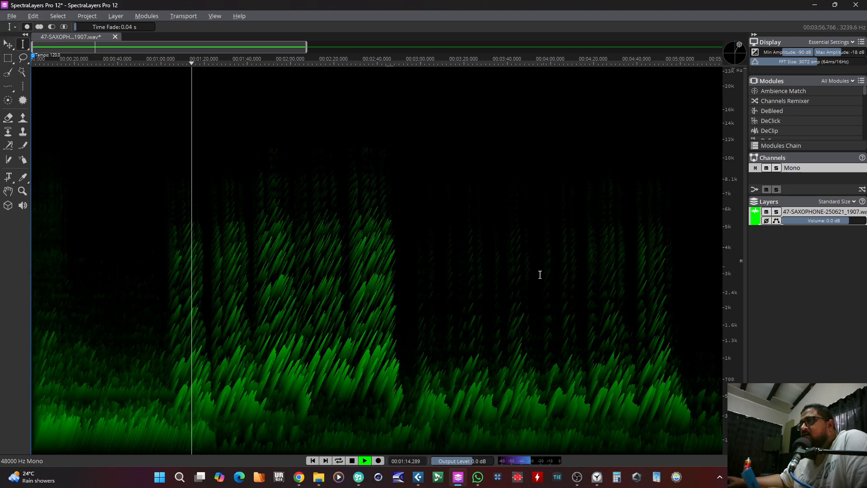
key(space)
click(228, 296)
key(space)
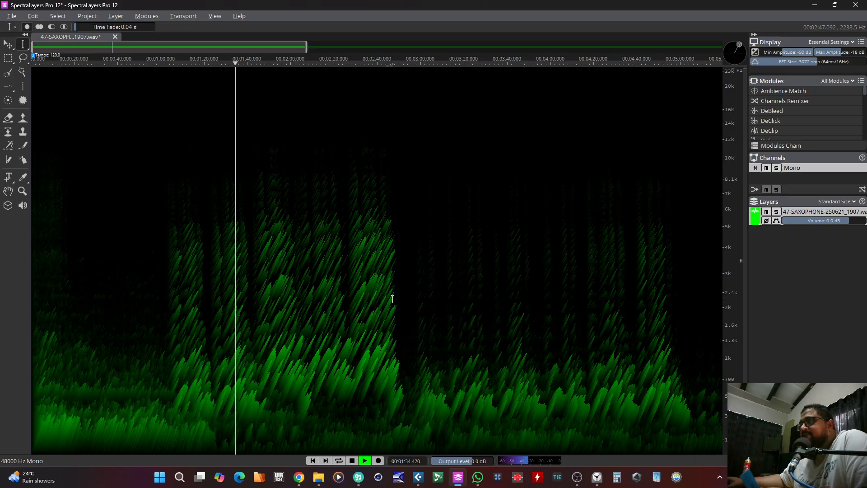
key(space)
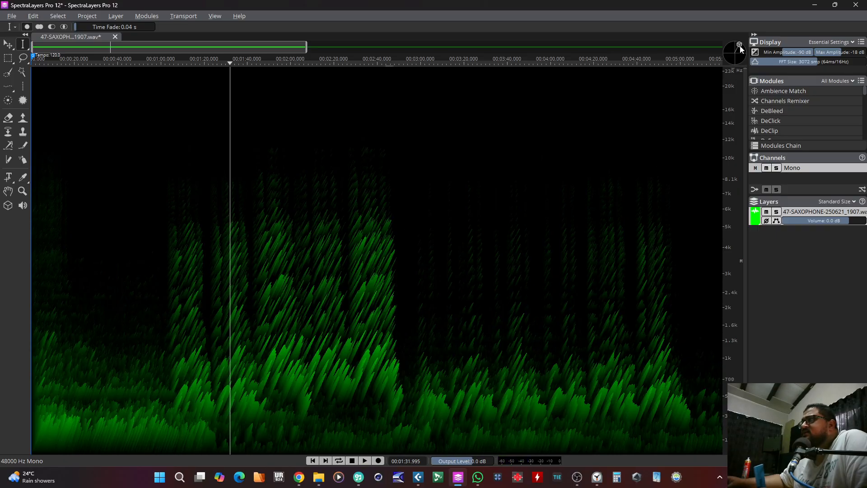
Step: Compare the flat and 3D spectrogram views, show the recording's full length, and place the playhead at about 7:00
click(735, 55)
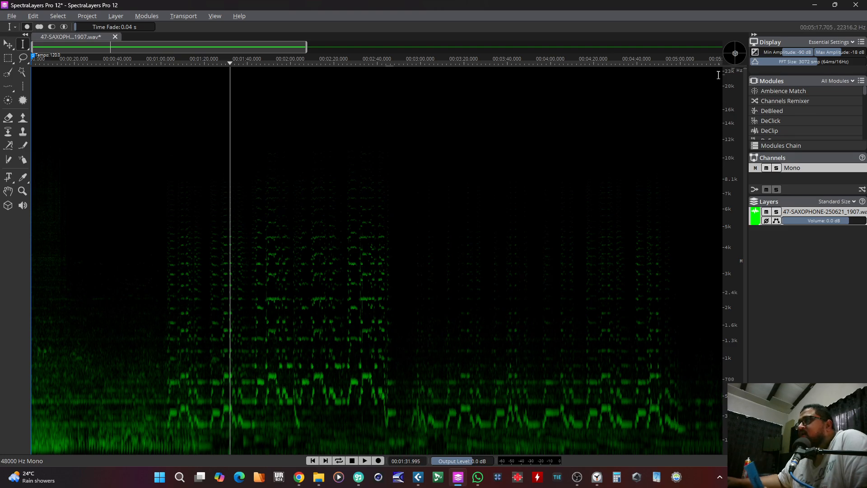
drag(735, 52, 742, 15)
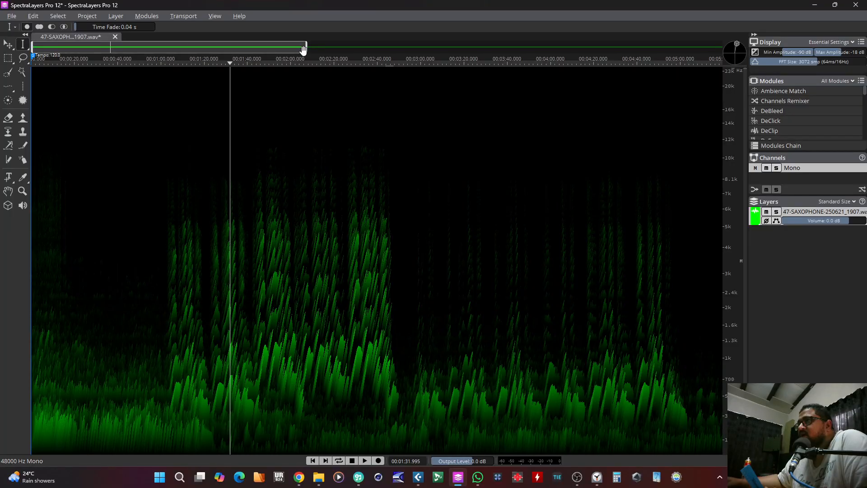
drag(306, 50, 733, 54)
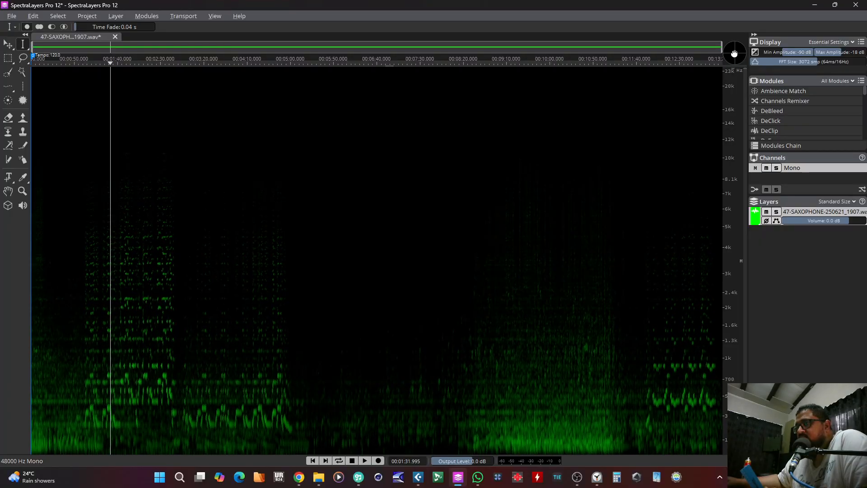
drag(734, 53, 738, 47)
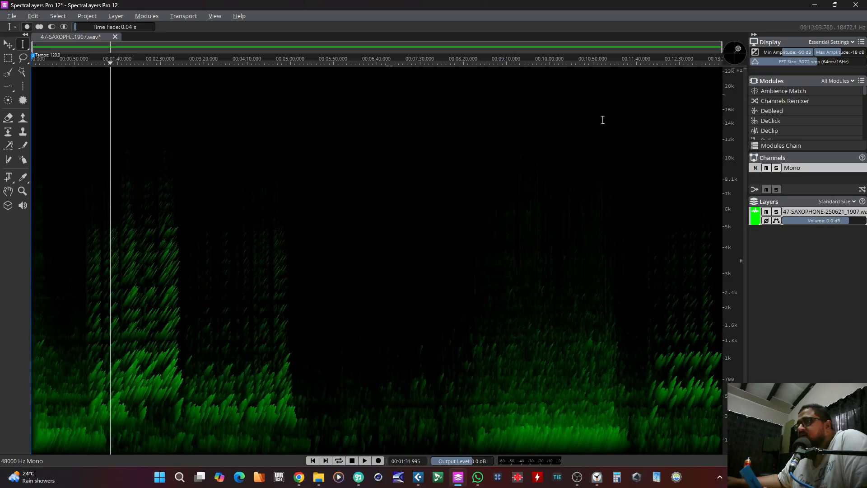
click(530, 149)
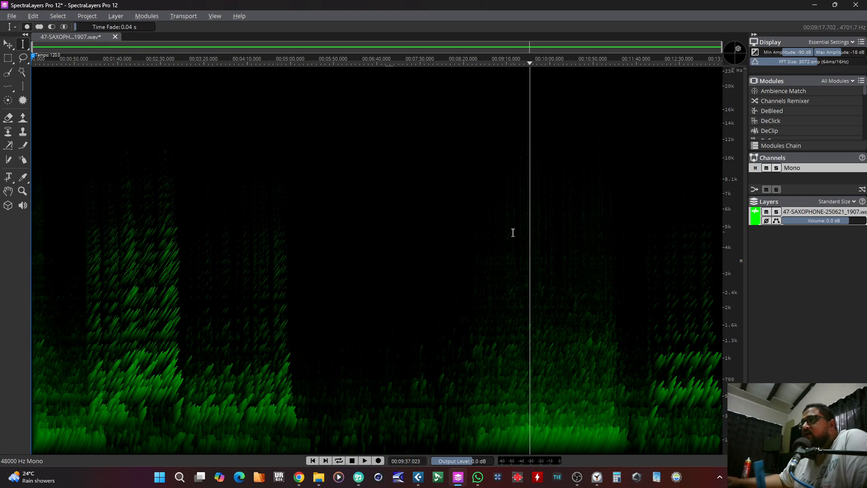
click(394, 219)
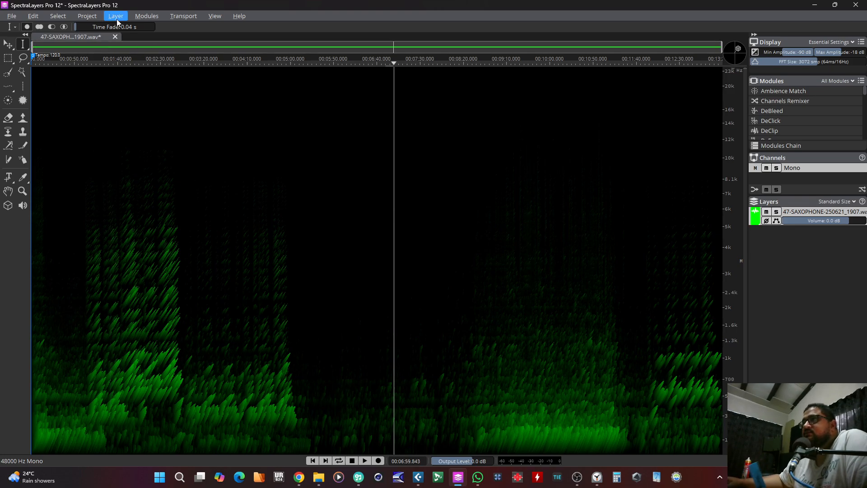
Step: Open the Unmix Song module for the saxophone recording
click(145, 16)
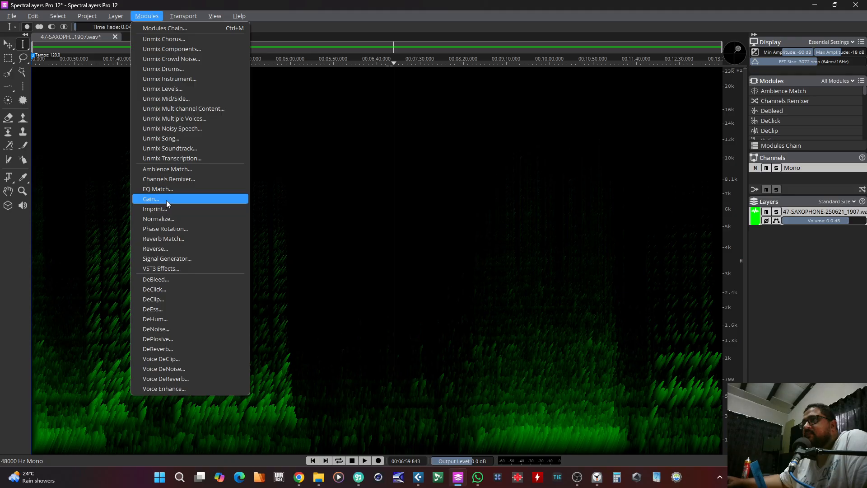
click(165, 141)
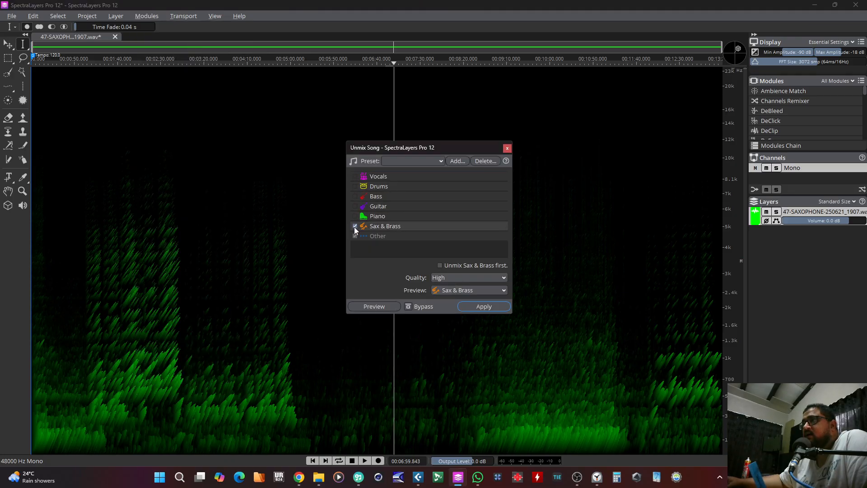
click(355, 226)
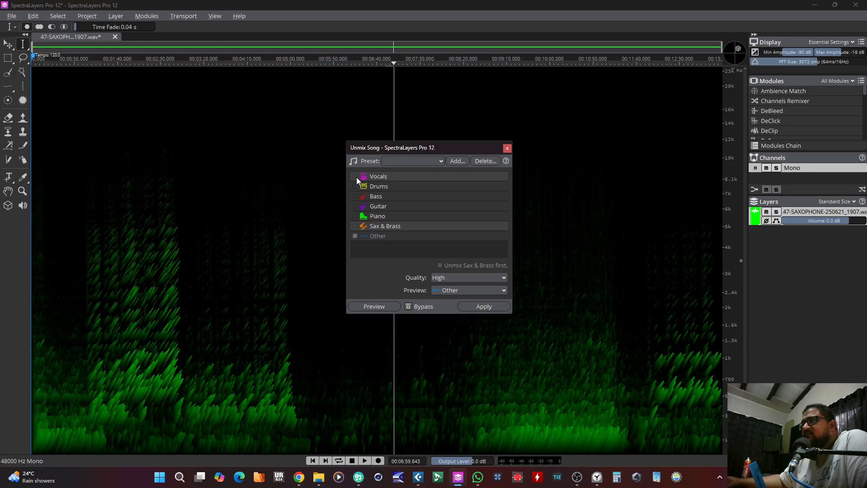
click(355, 176)
click(354, 186)
click(356, 206)
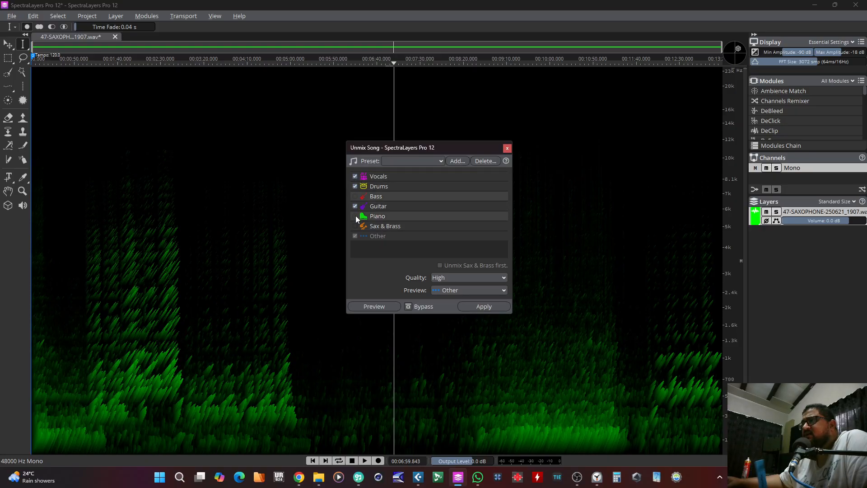
click(356, 215)
click(354, 226)
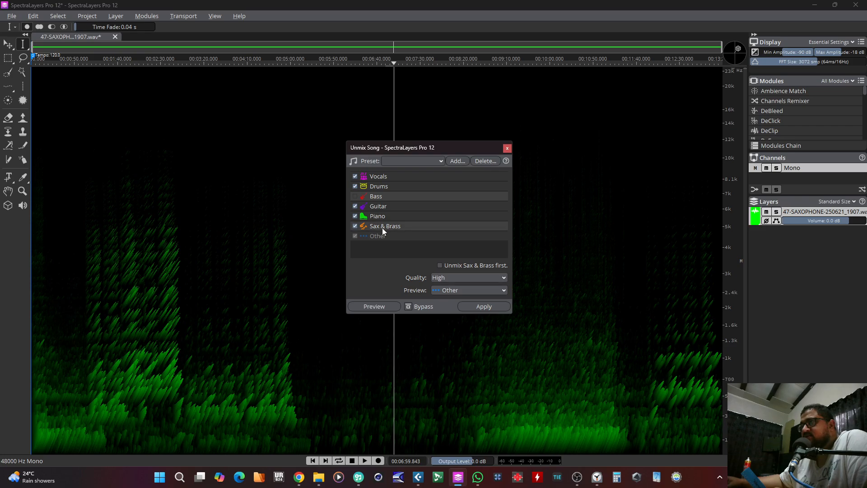
click(355, 226)
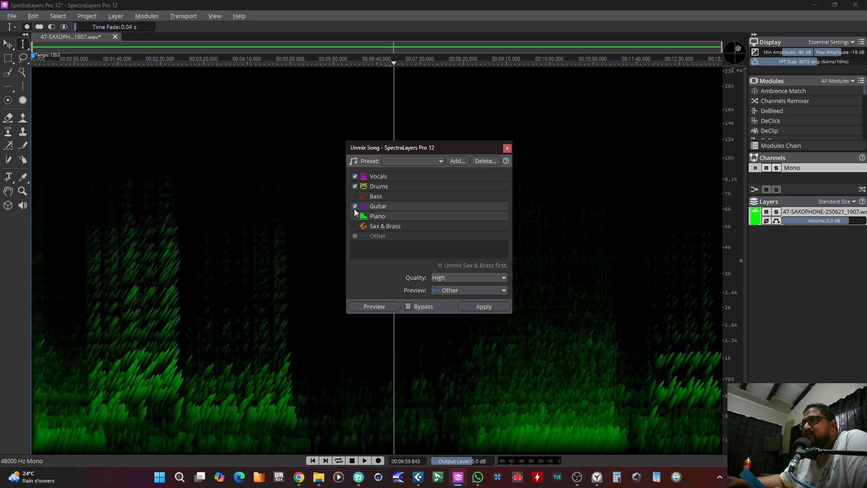
click(355, 216)
click(355, 206)
click(355, 186)
click(356, 177)
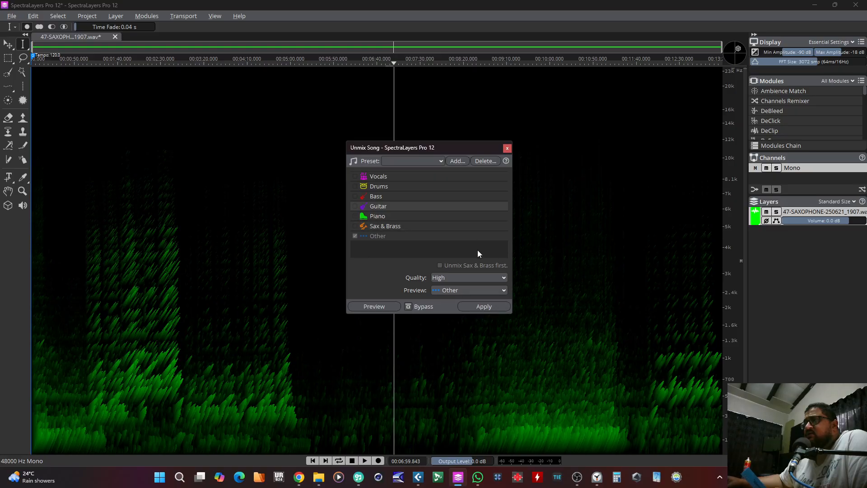
click(355, 226)
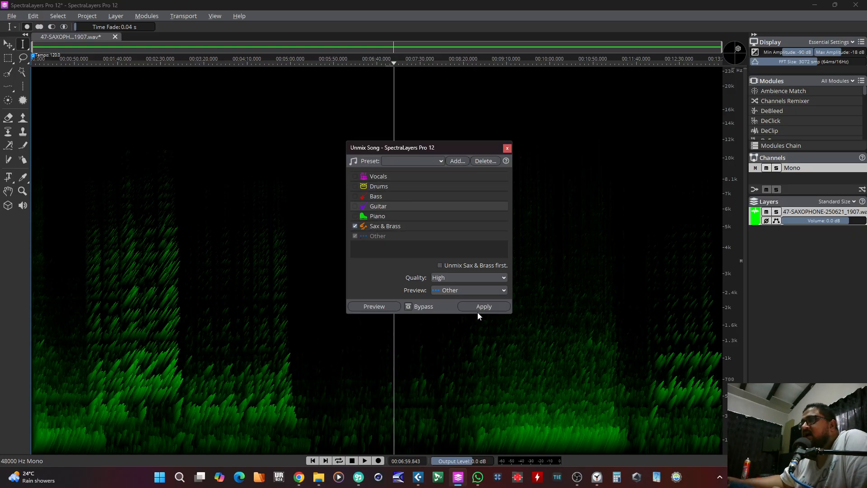
Step: Enable unmixing Sax & Brass first at High quality and choose Sax & Brass as the stem to preview
click(441, 266)
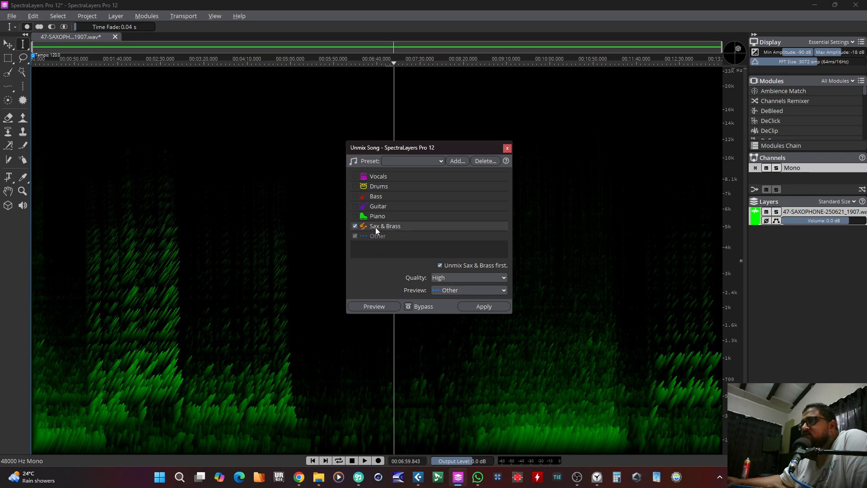
click(356, 227)
click(450, 280)
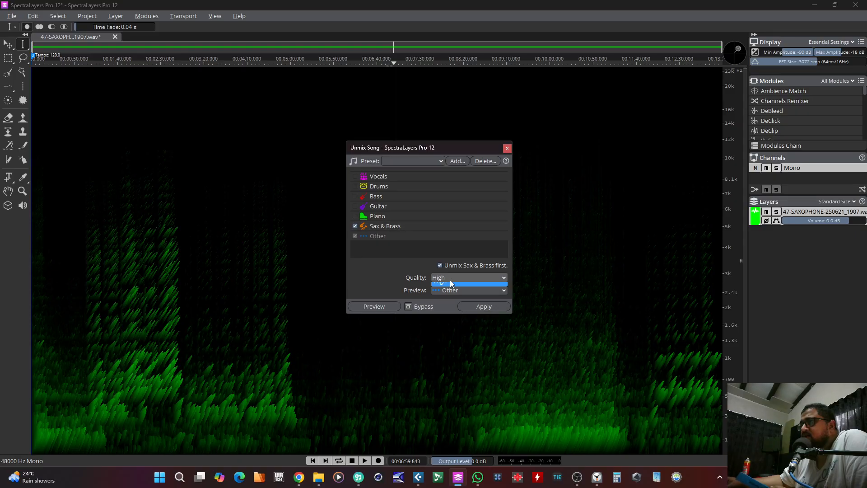
click(455, 309)
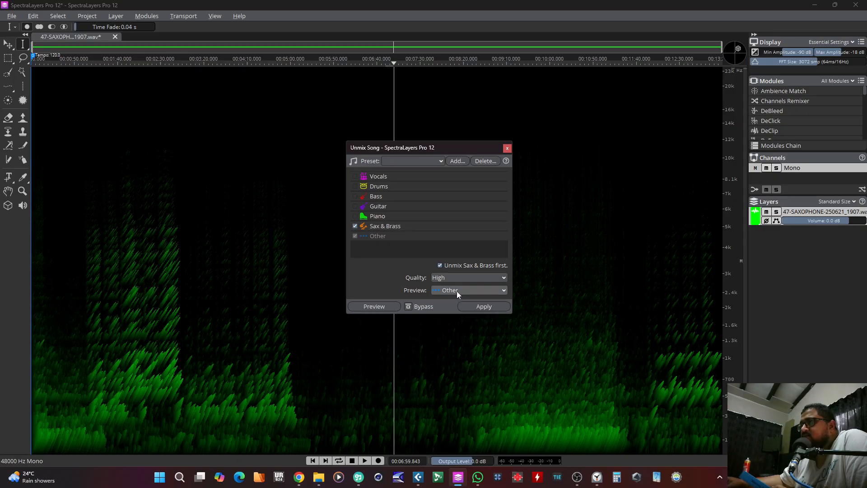
click(456, 291)
click(456, 301)
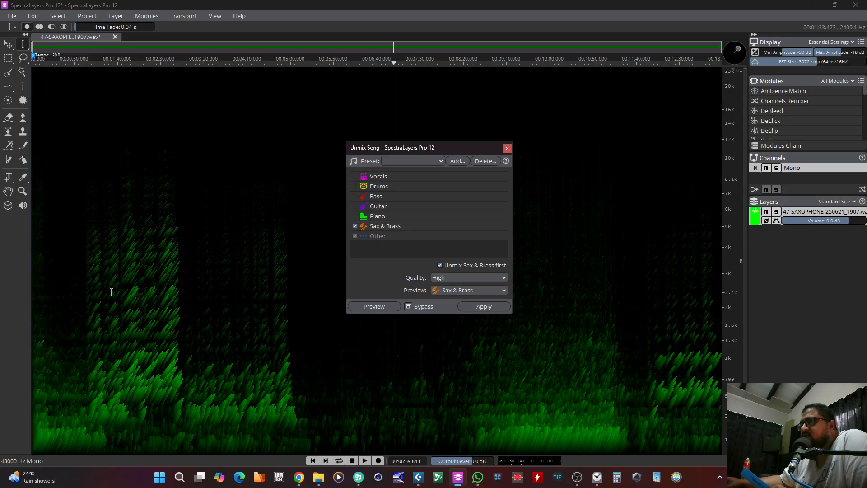
Step: Preview the Sax & Brass stem from about 1:11, switch the preview to Other, and close Unmix Song without applying
click(92, 296)
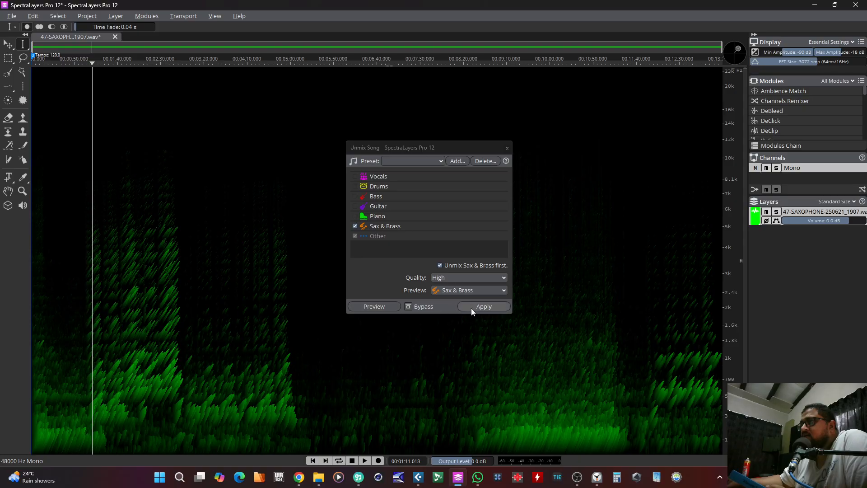
click(375, 307)
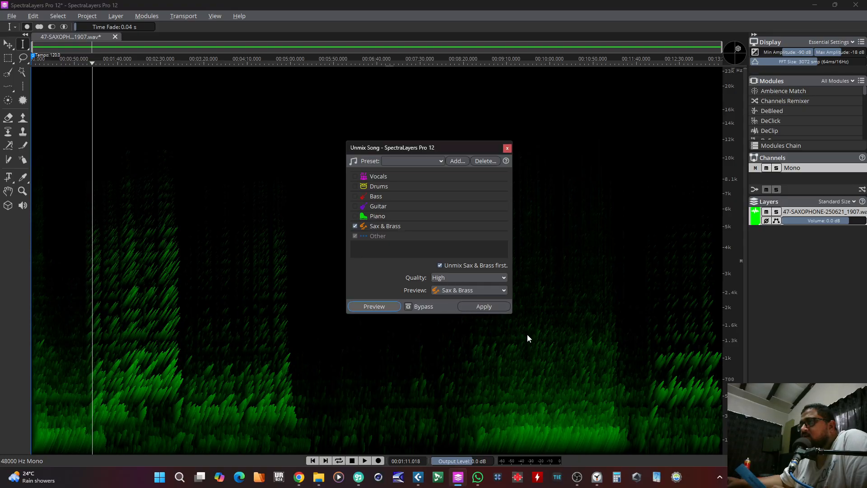
click(392, 308)
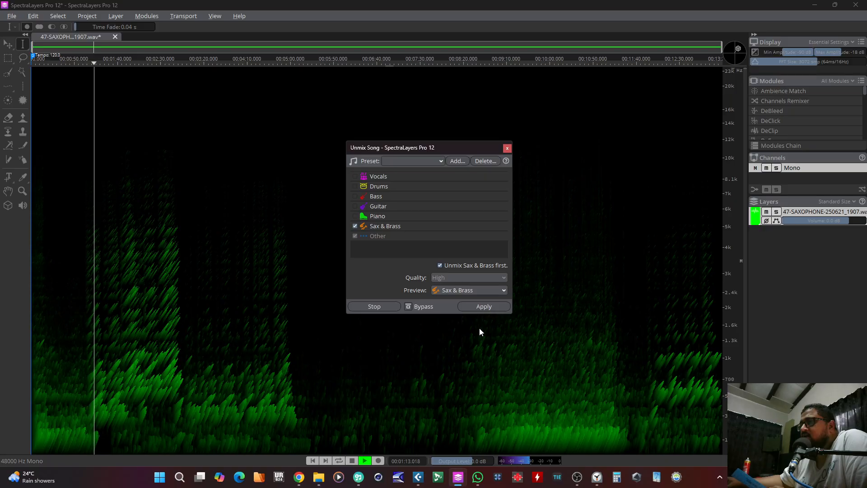
click(488, 291)
click(462, 310)
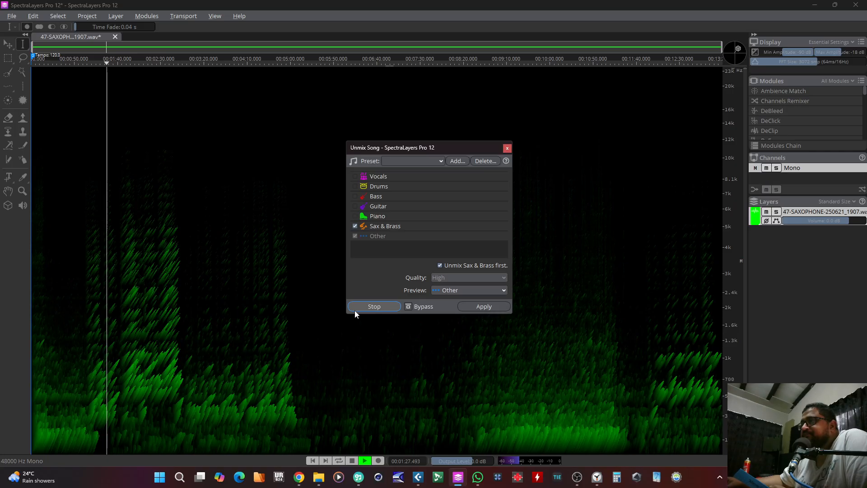
click(508, 150)
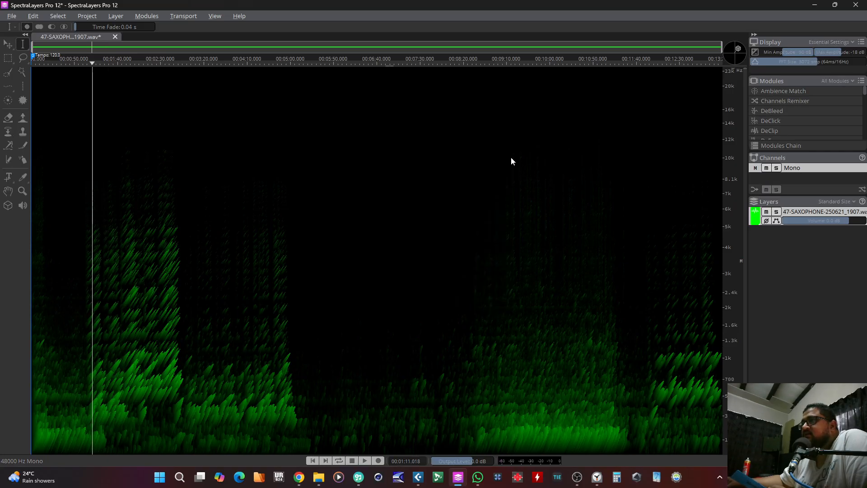
Step: Listen to the original recording from about 0:47, 1:06 and 2:08
click(84, 320)
click(72, 336)
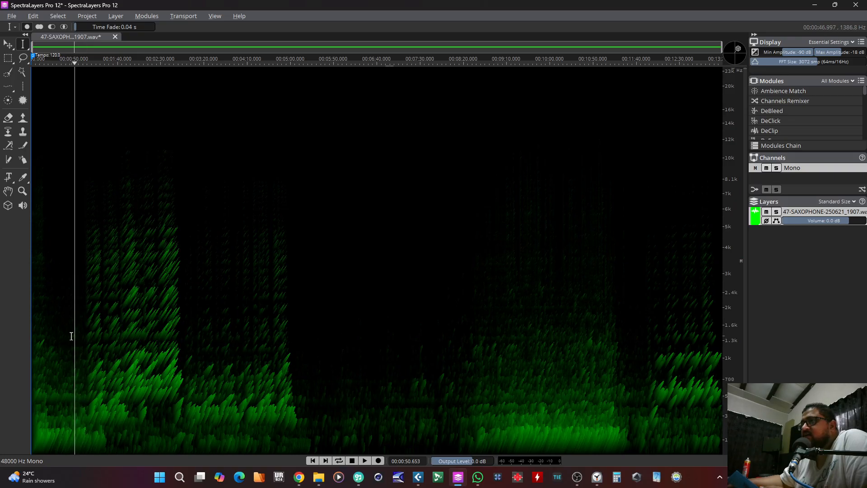
key(space)
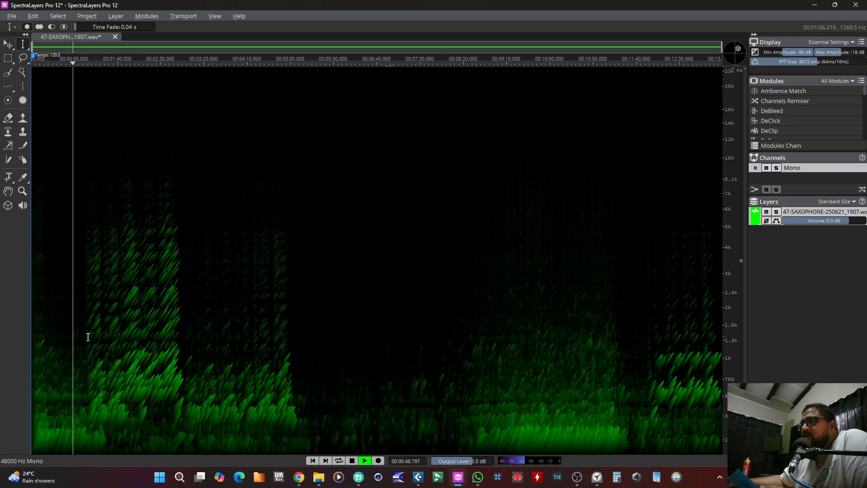
click(88, 336)
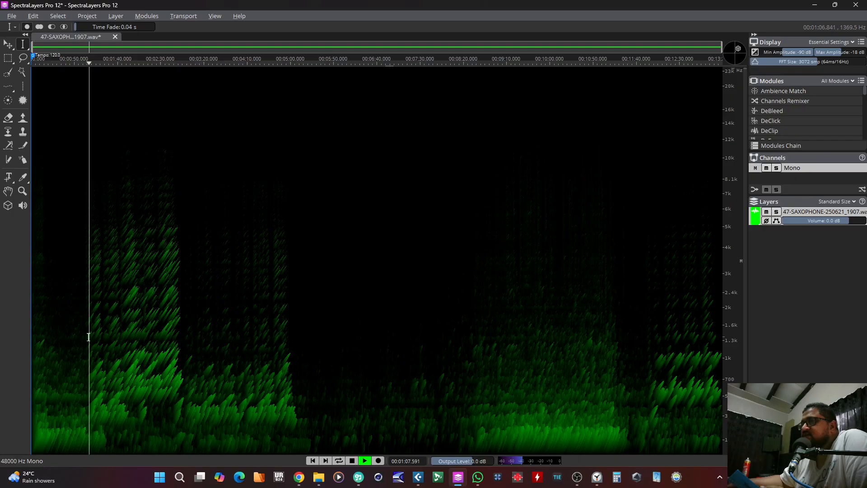
click(142, 325)
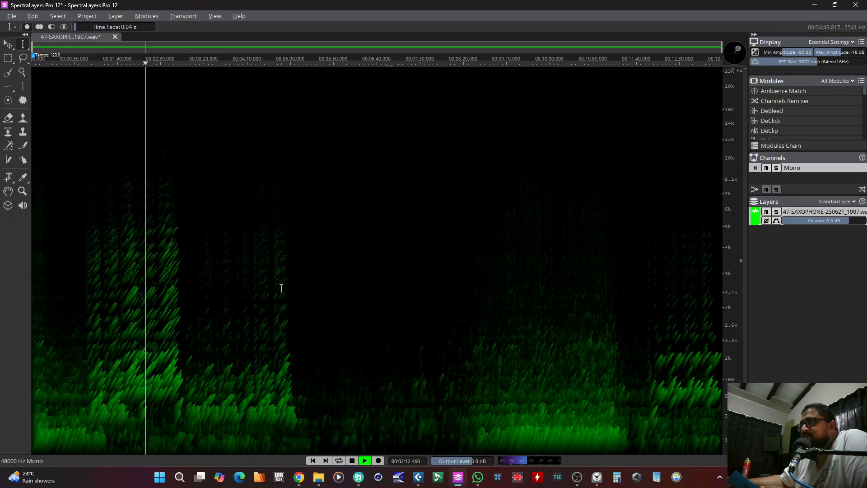
Step: Stop playback and apply Unmix Song to separate the Sax & Brass stem at High quality, with Sax & Brass unmixed first
key(space)
click(219, 287)
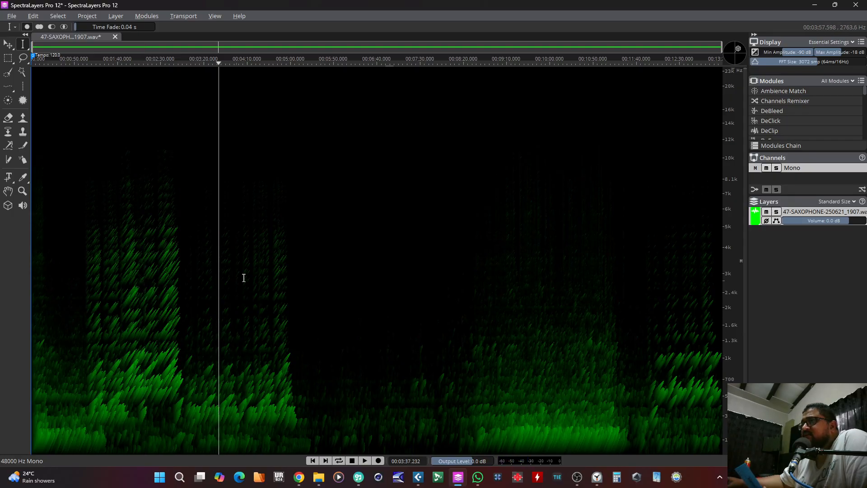
click(141, 21)
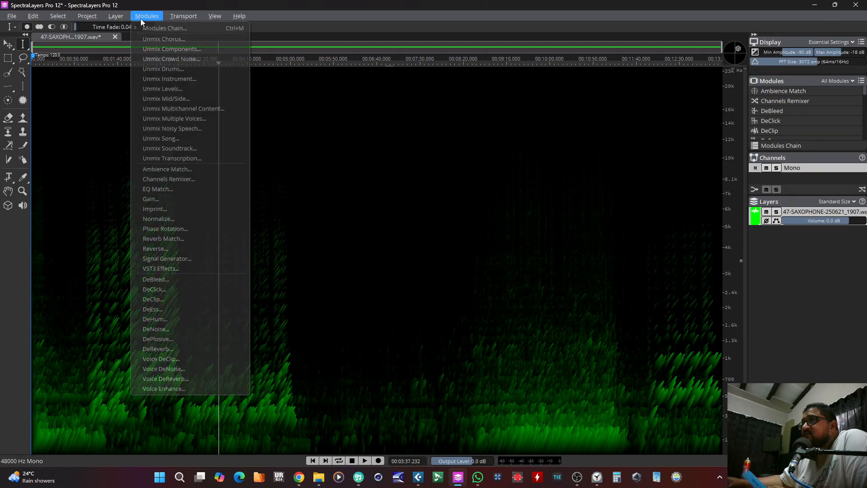
click(153, 138)
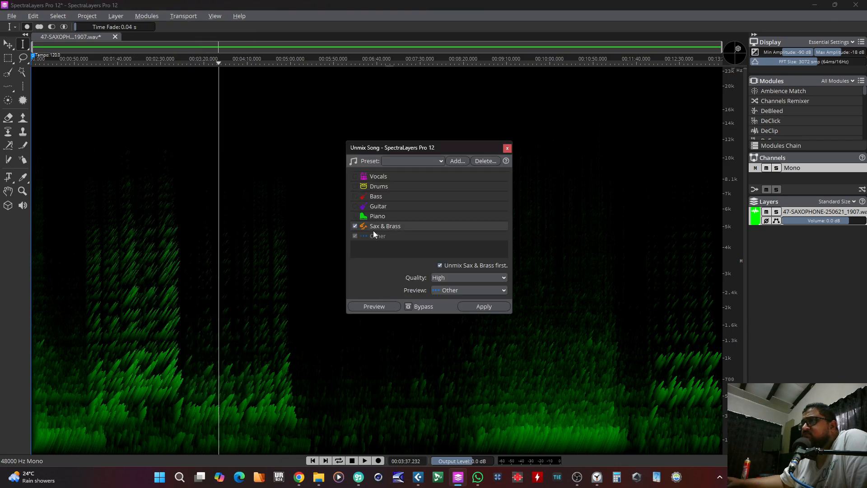
click(482, 307)
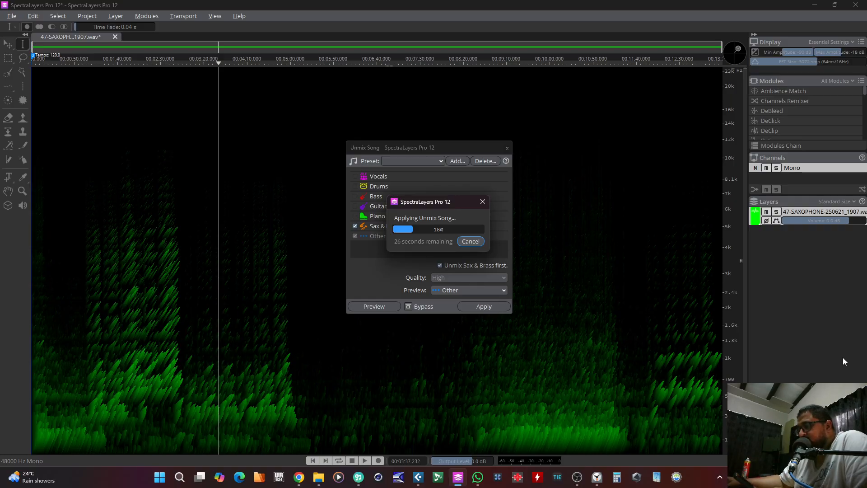
Step: Switch to Task Manager to examine CPU and GPU 0 usage during the unmixing, and return to SpectraLayers
right_click(696, 481)
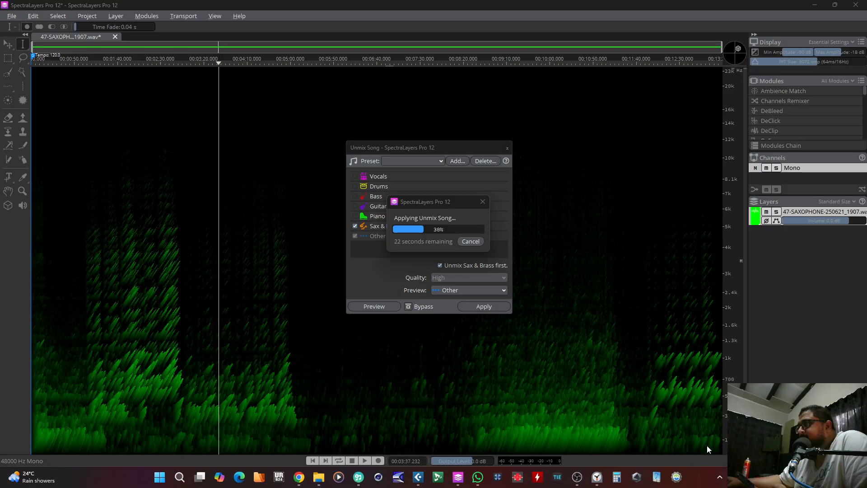
click(708, 443)
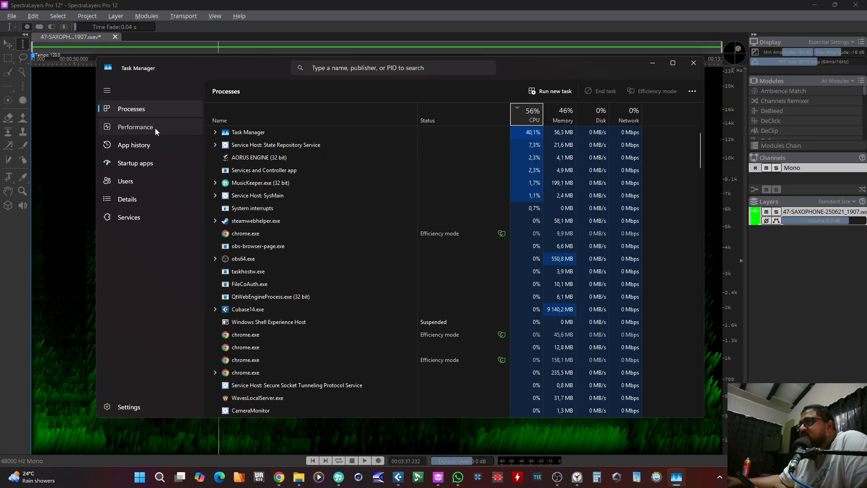
click(156, 128)
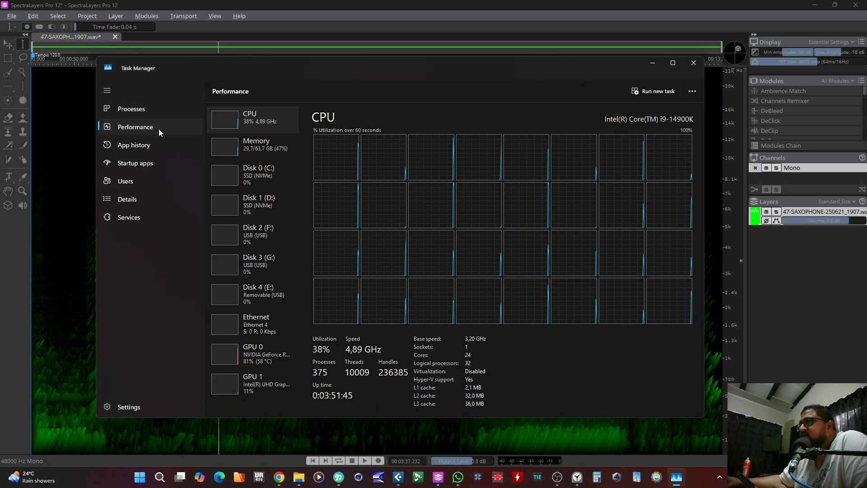
click(249, 357)
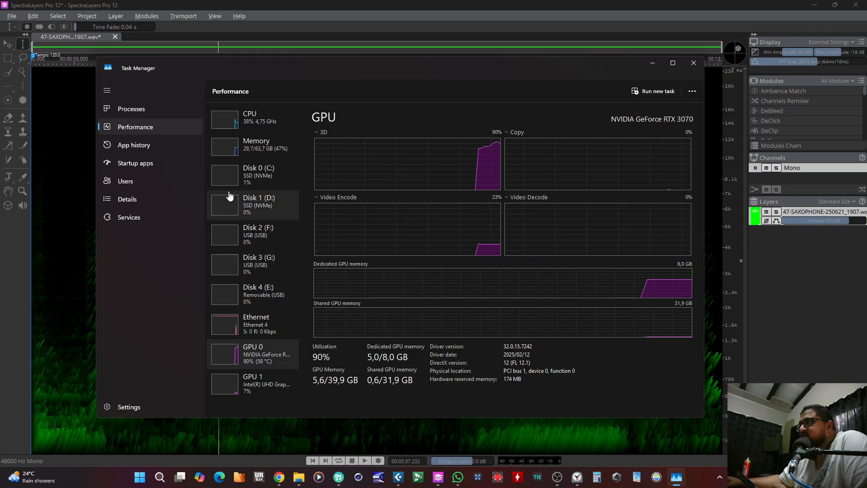
click(235, 129)
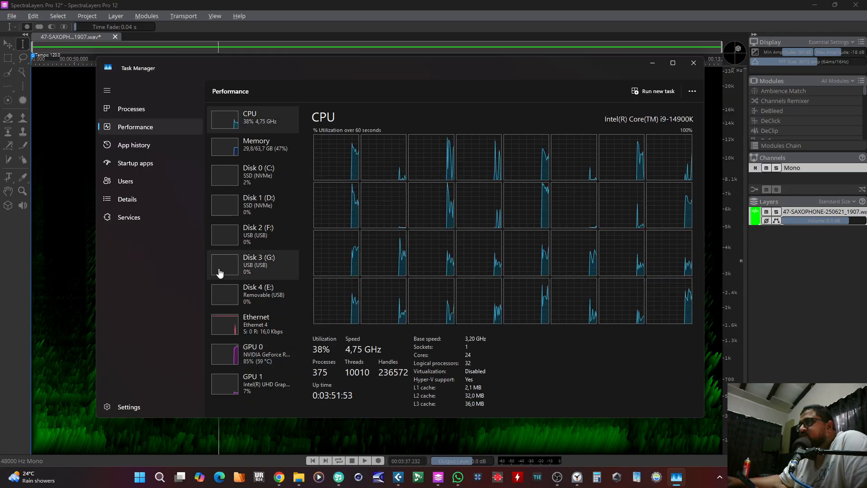
click(231, 358)
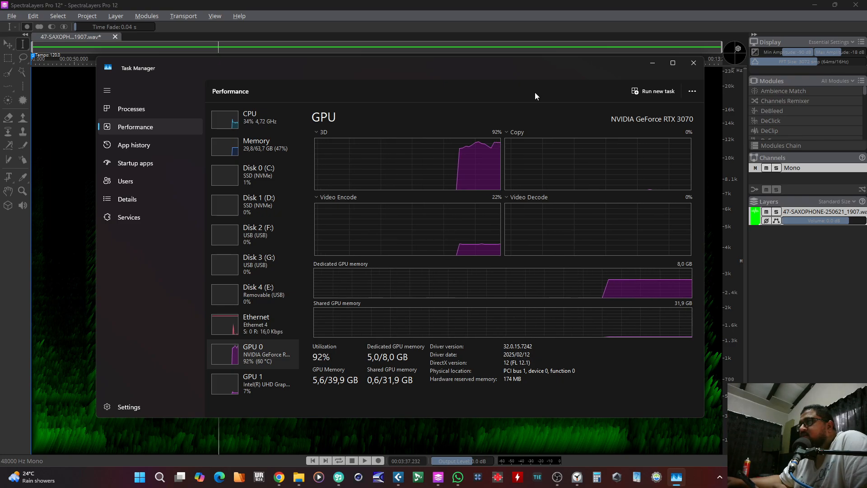
click(519, 32)
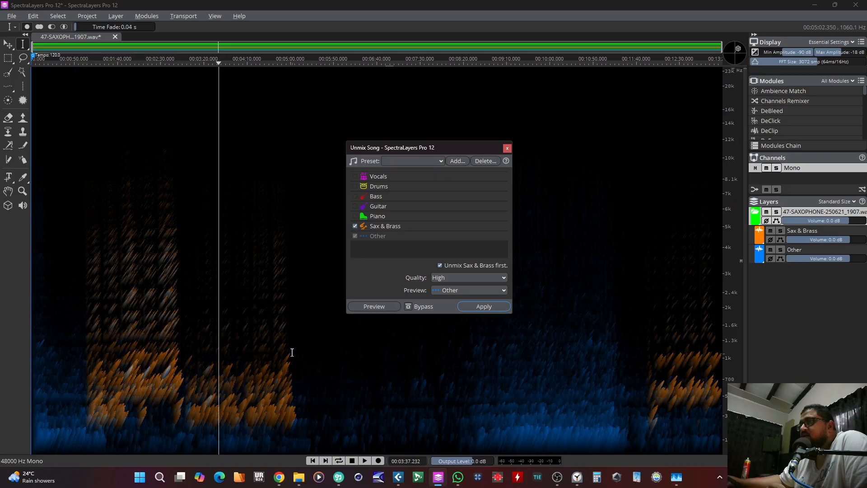
Step: Select the separated Sax & Brass layer and tilt the spectrogram slightly in 3D
click(791, 230)
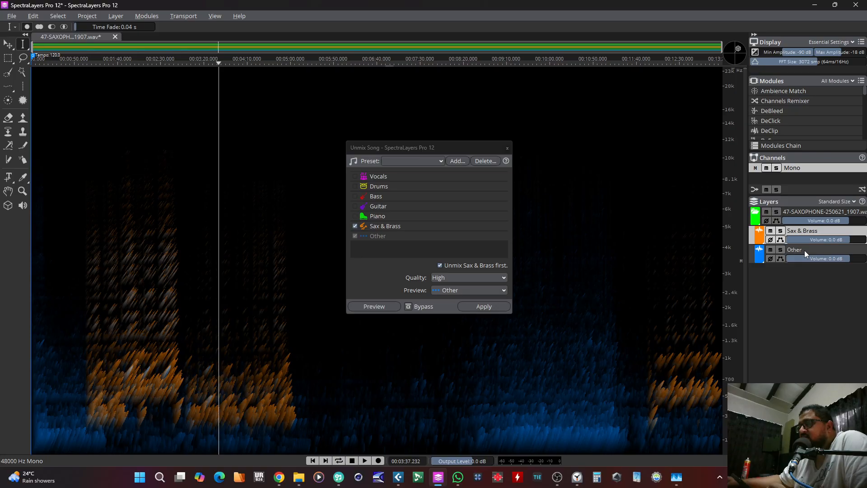
click(804, 251)
click(803, 230)
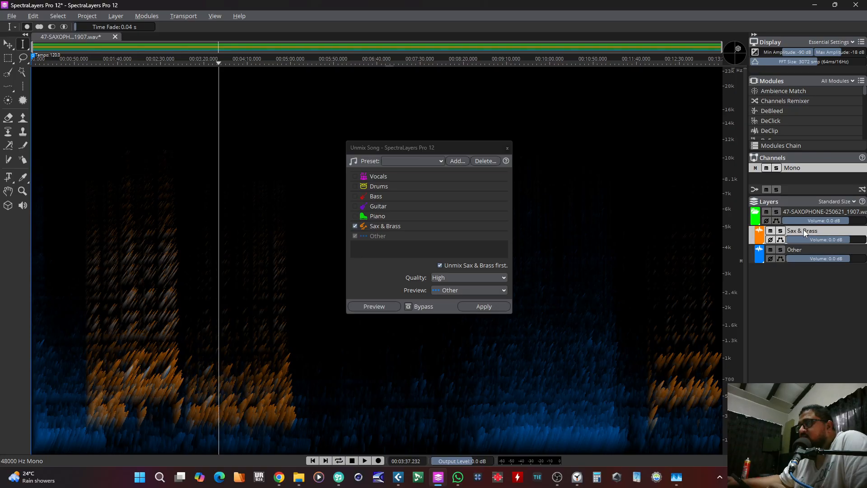
drag(738, 48, 753, 35)
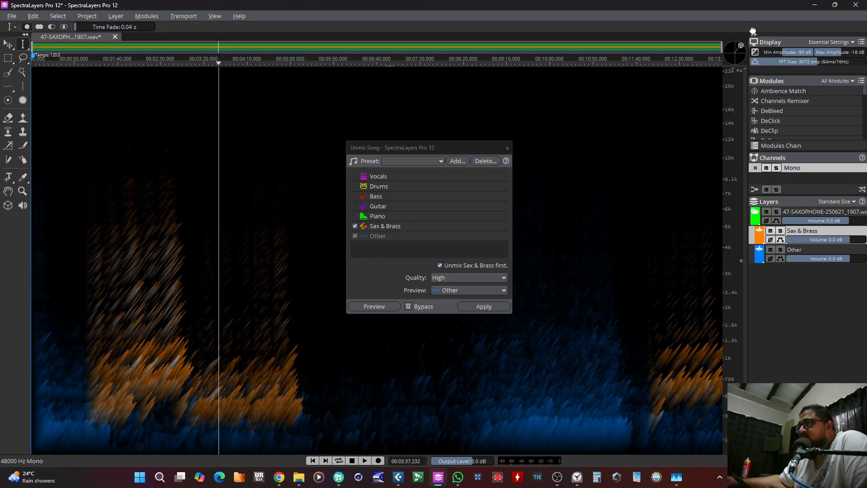
Step: Play the separated layers from about 0:40 and lower the Other layer's volume to -3 dB
click(65, 360)
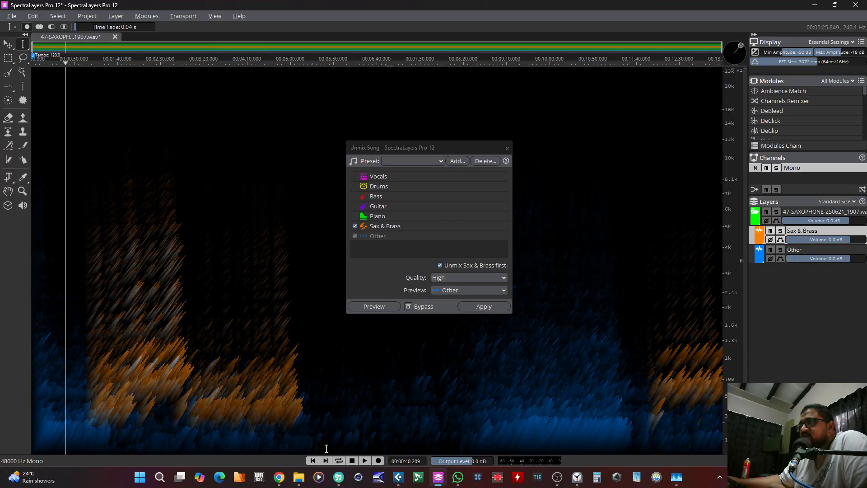
key(space)
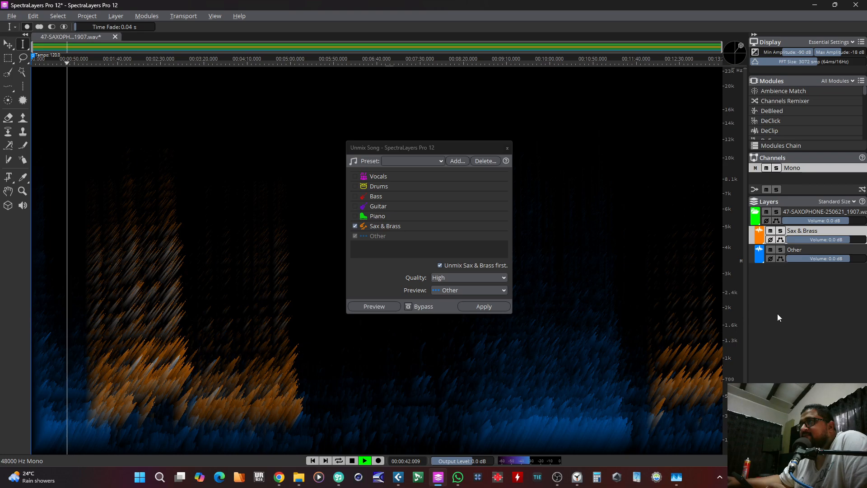
drag(845, 258, 841, 258)
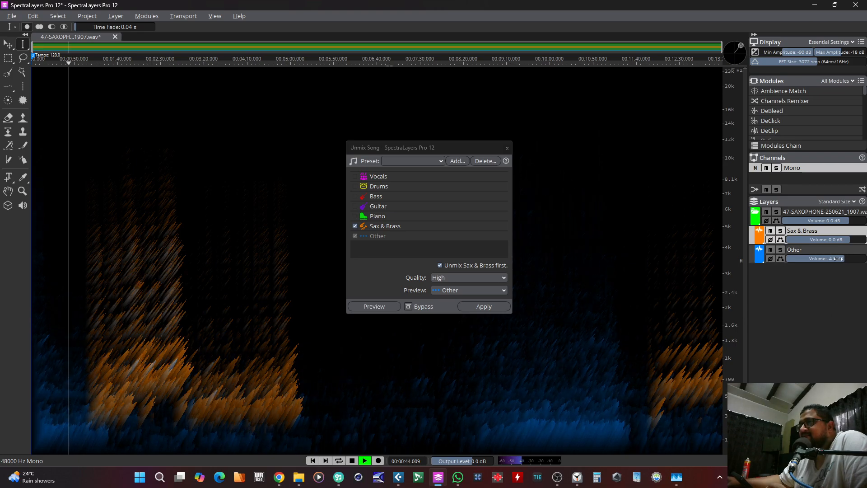
key(space)
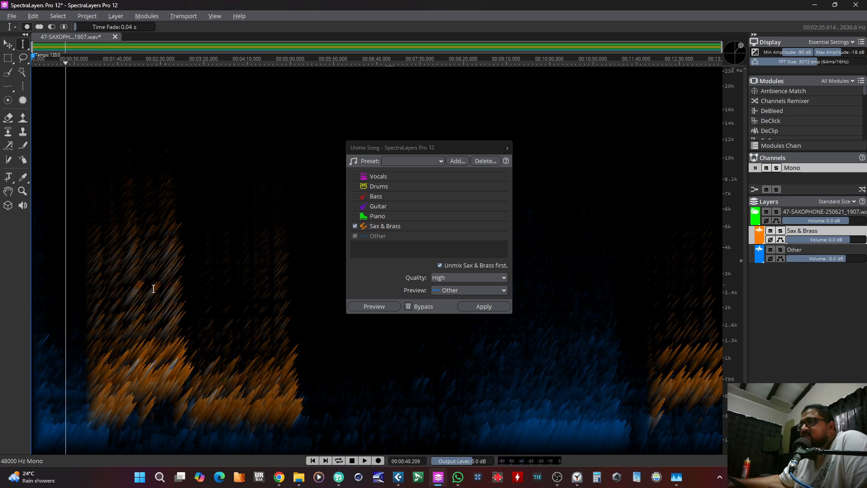
Step: Play from about 1:02 and reduce the Other layer's volume to -26 dB
click(85, 322)
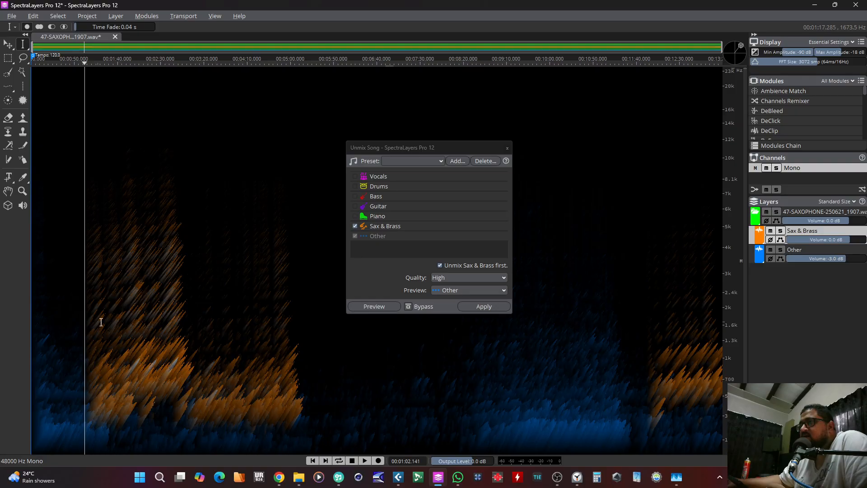
key(space)
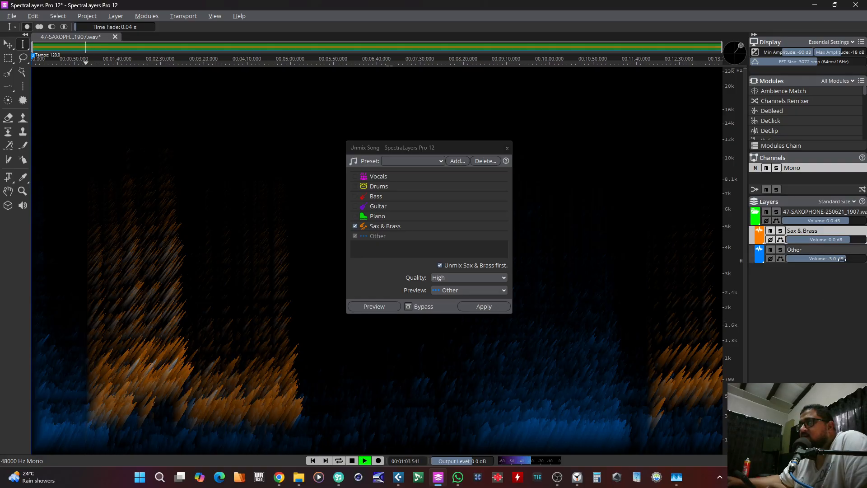
drag(842, 259, 800, 264)
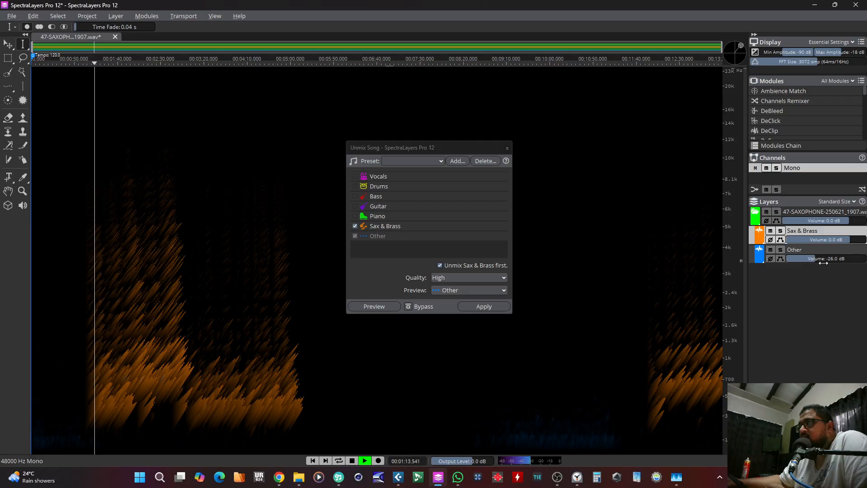
Step: Compare the stems with Other at -1 dB and Sax & Brass at -18 dB, finishing with Sax & Brass at 0 dB and Other at -30 dB
drag(823, 263, 819, 244)
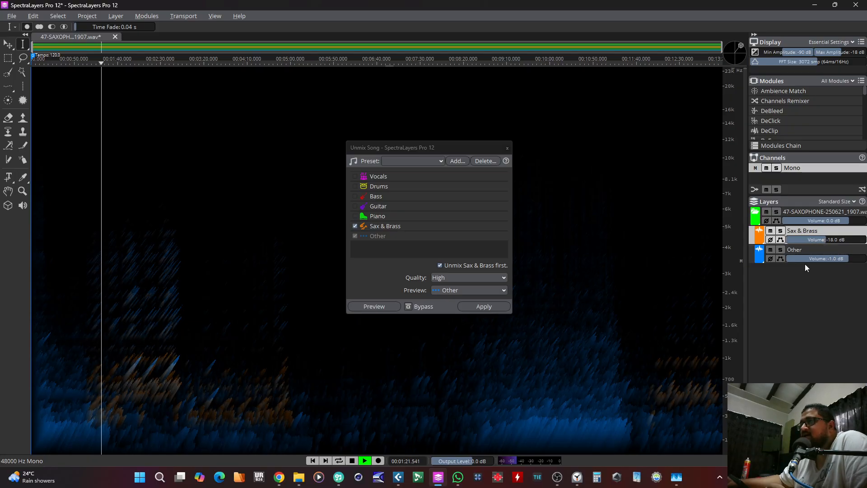
drag(826, 243, 858, 244)
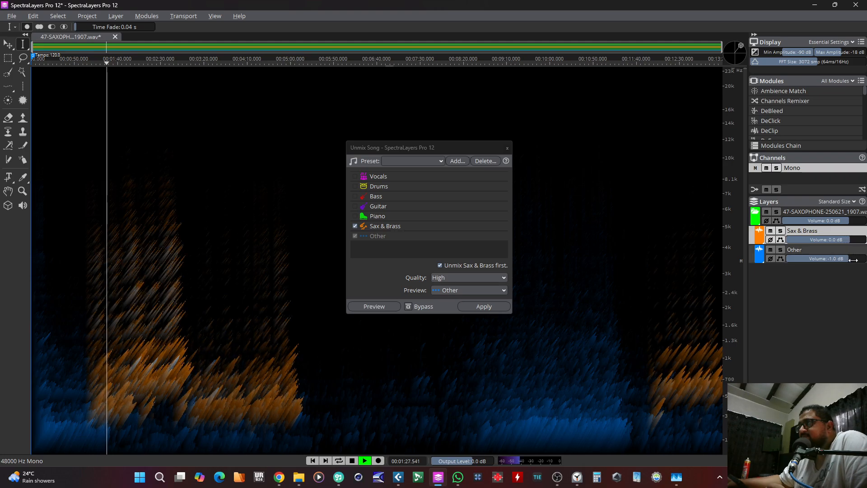
drag(853, 260, 797, 258)
key(space)
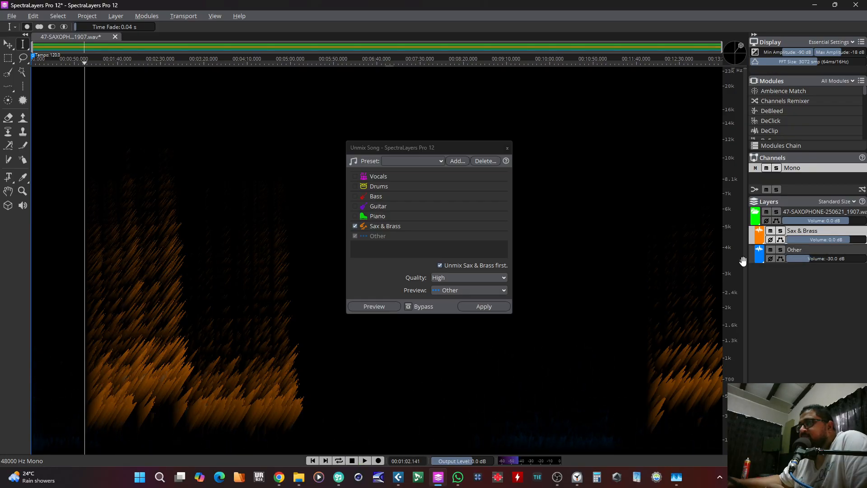
Step: Listen to the separated saxophone from about 2:49, 2:35 and 3:00, examining the passage between the two phrases
click(177, 307)
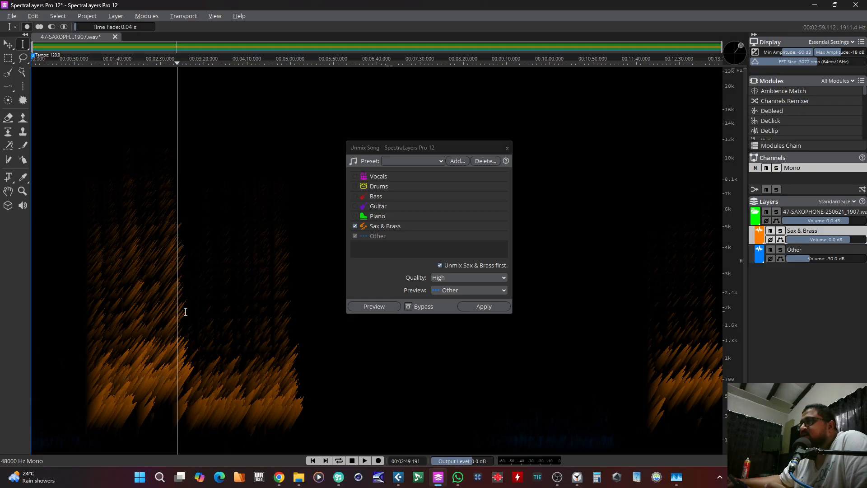
key(space)
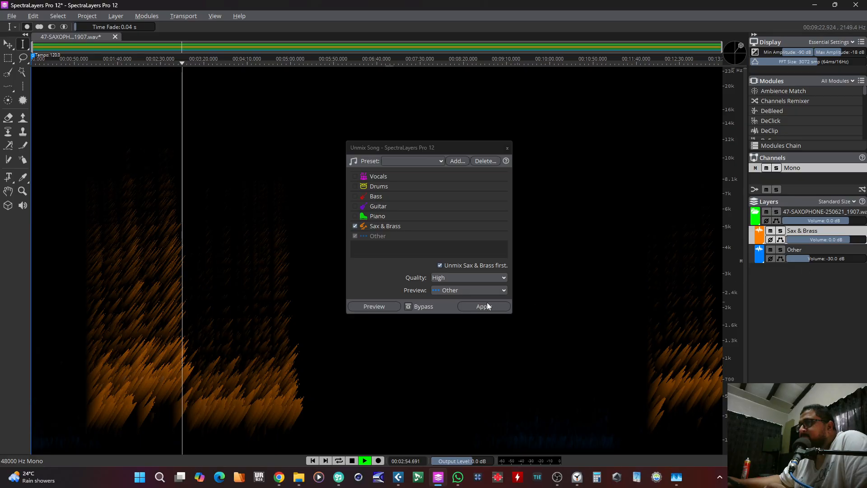
click(166, 280)
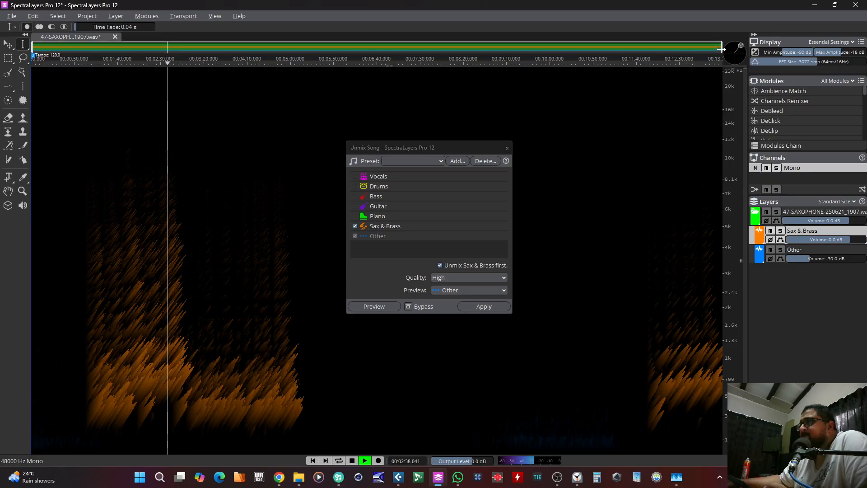
drag(721, 49, 290, 50)
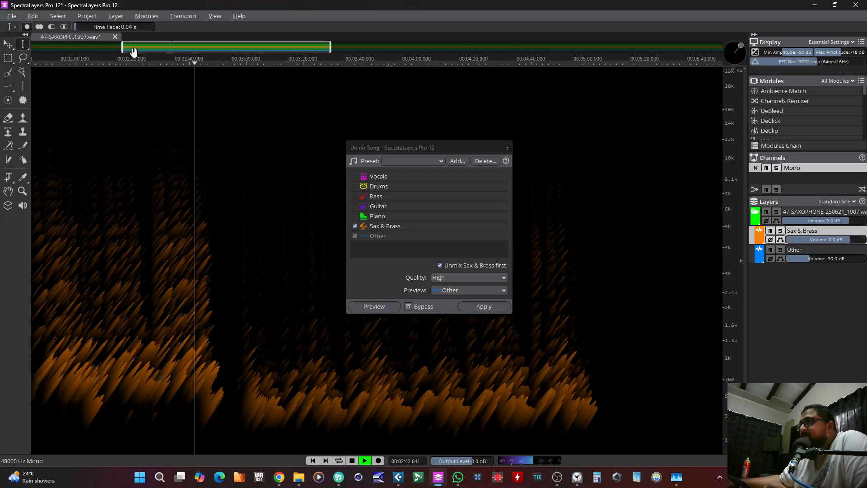
drag(133, 51, 145, 51)
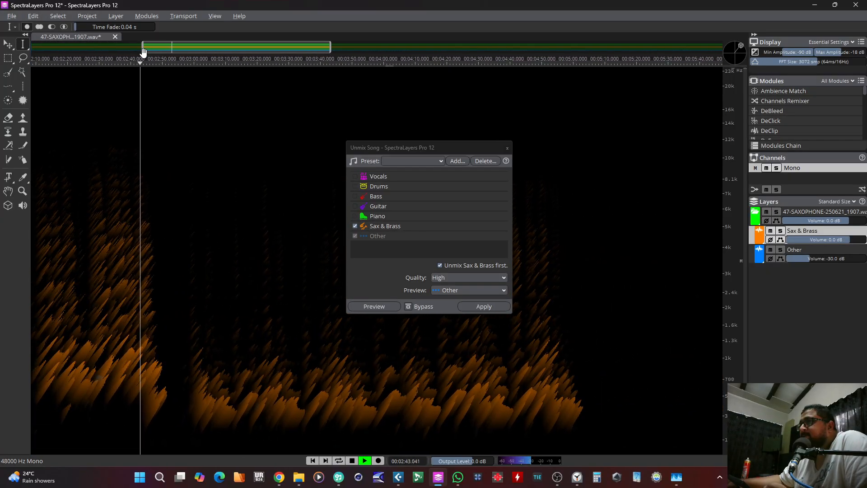
click(194, 337)
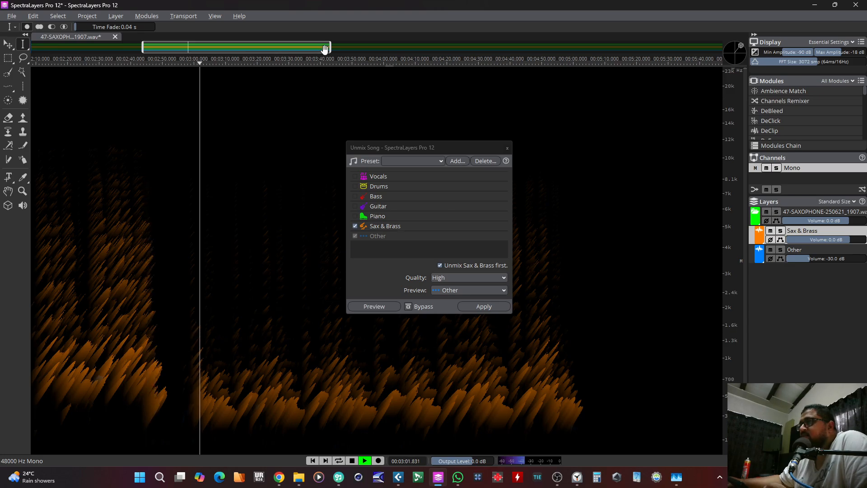
drag(325, 48, 740, 57)
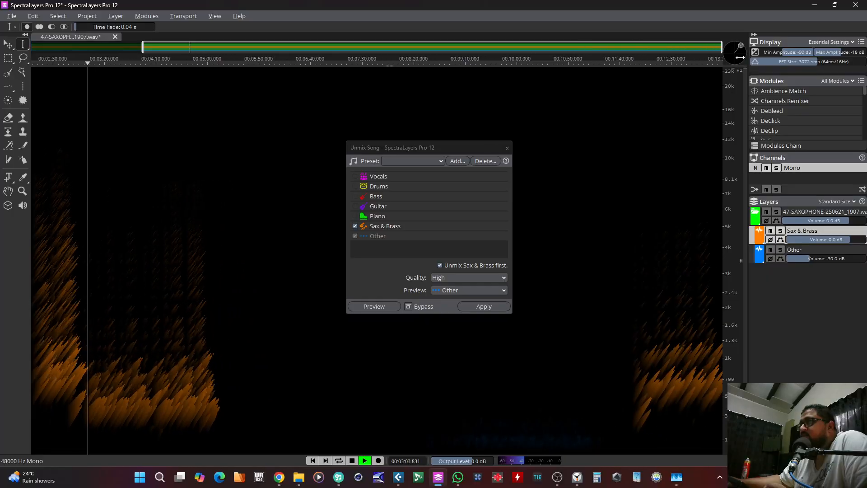
drag(142, 49, 30, 50)
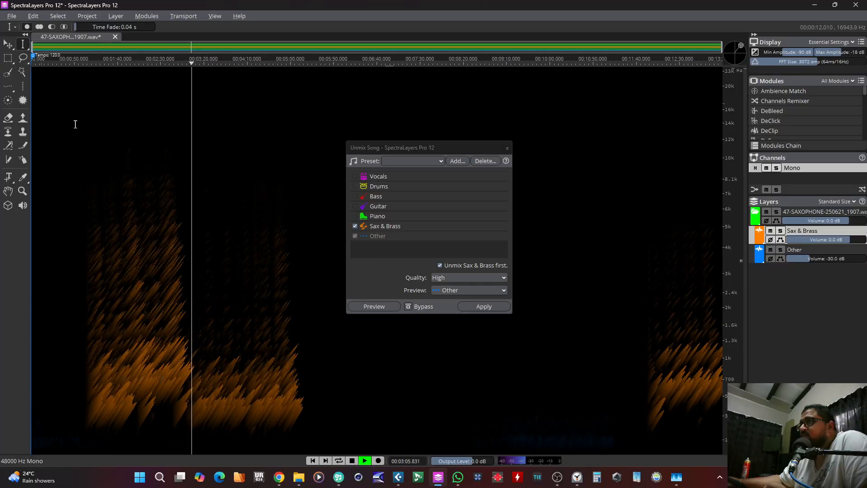
Step: Set the Other layer's volume to -28 dB, stop playback and move the playhead to about 1:16
drag(813, 259, 818, 263)
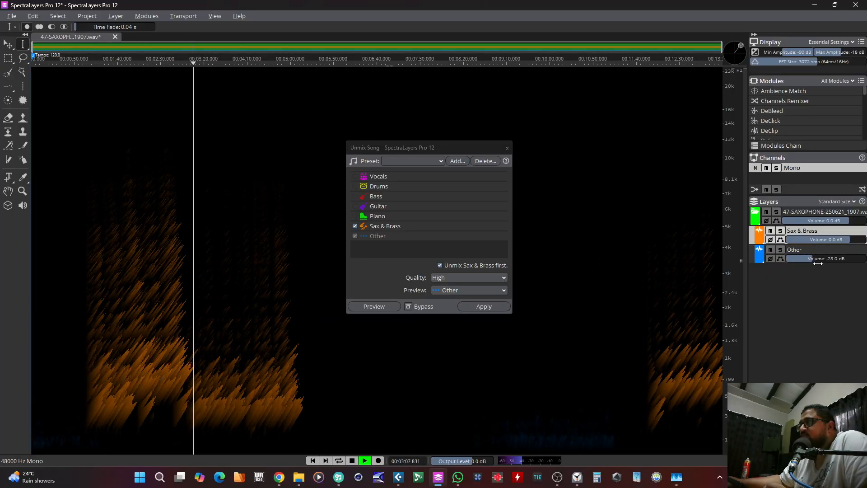
key(space)
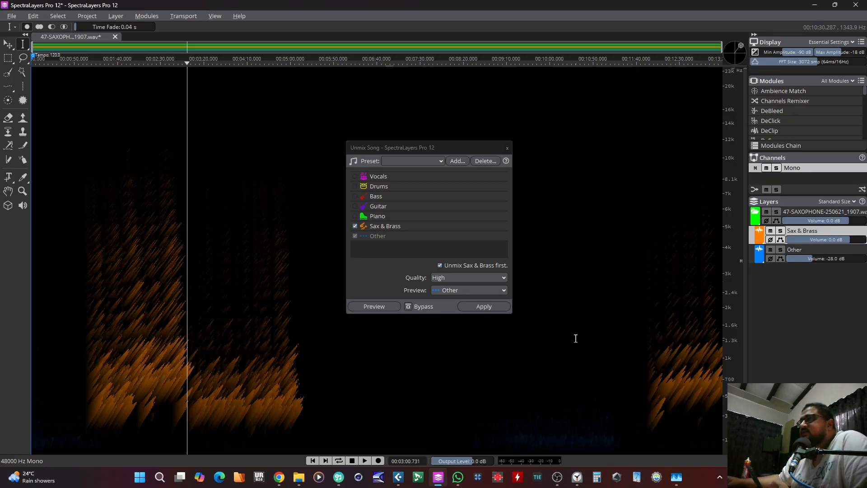
click(97, 248)
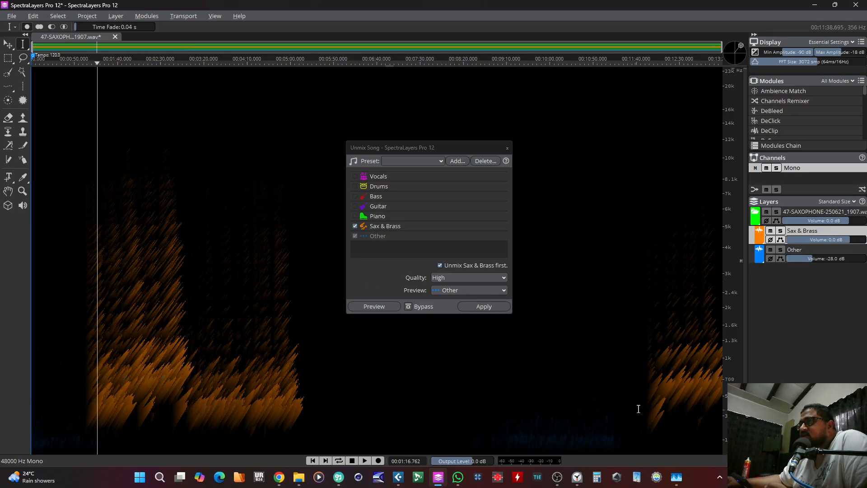
Step: Compare the mix from about 1:16 with the Other layer at 0 dB and with it reduced to -31 dB, finishing with playback stopped
key(space)
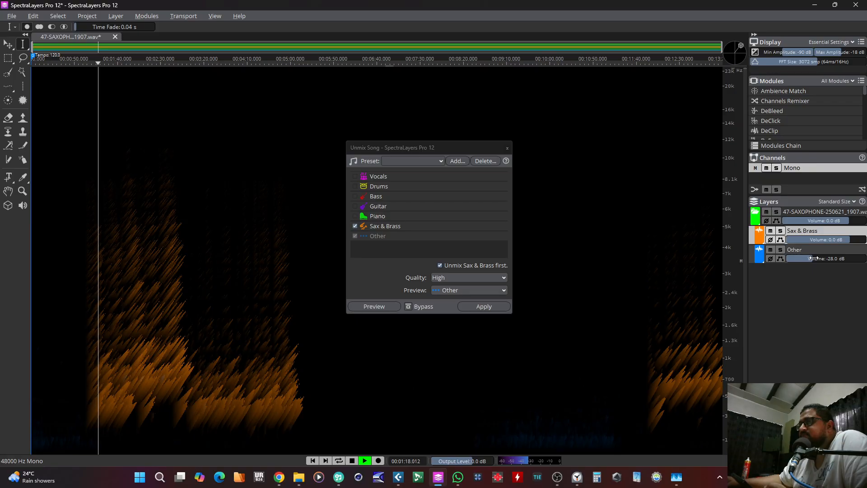
key(space)
drag(812, 258, 851, 264)
key(space)
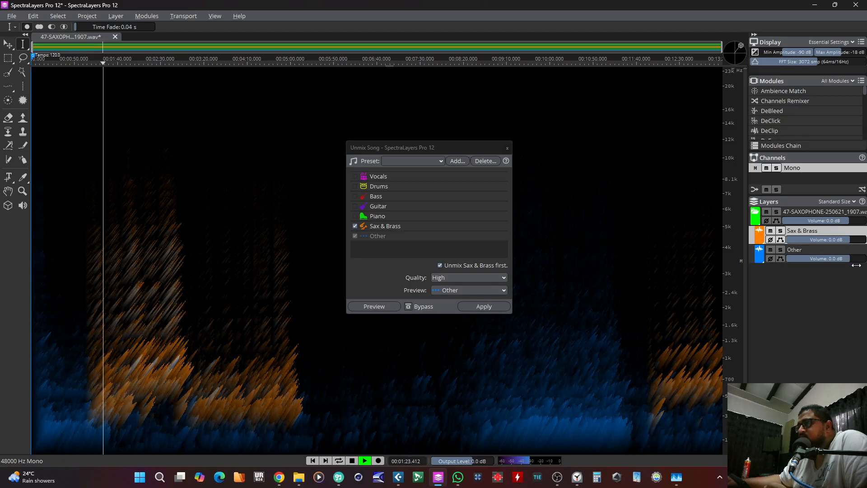
drag(856, 266, 812, 273)
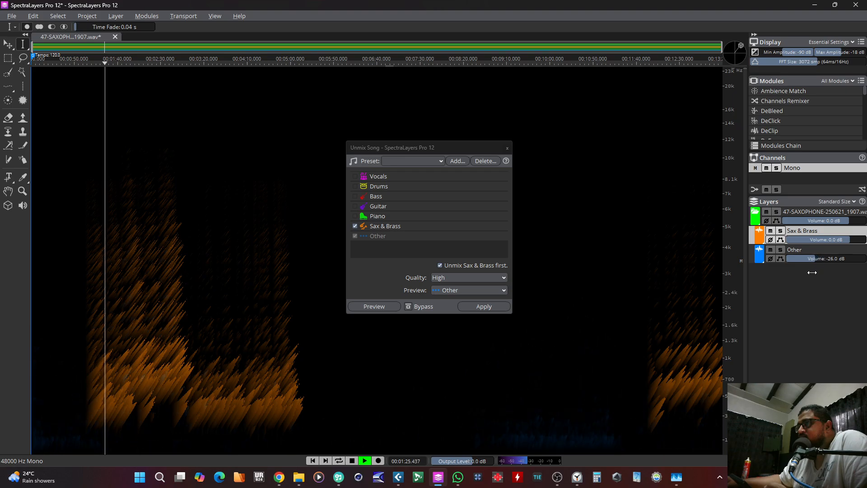
key(space)
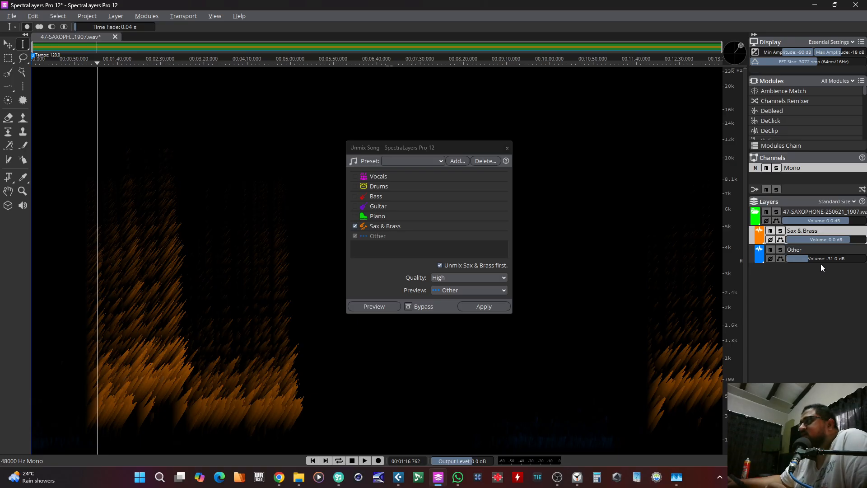
Step: Play from about 1:16 again, raising the Other layer to 2 dB, then set it to -14 dB and stop playback
key(space)
key(space)
drag(808, 259, 861, 263)
key(space)
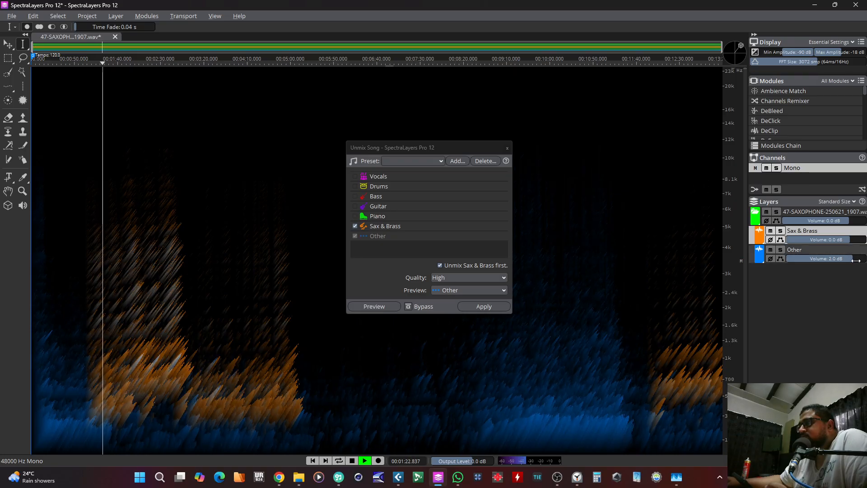
drag(856, 261, 832, 266)
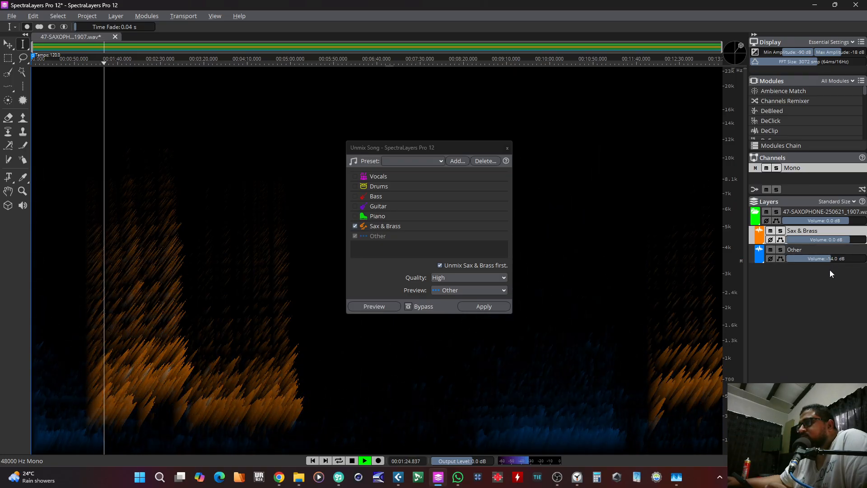
key(space)
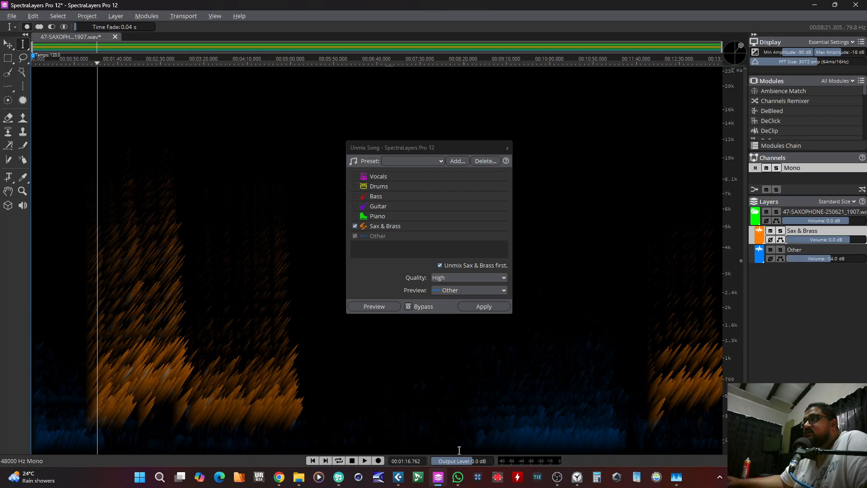
Step: Switch to the Rorisa-Makabongwe project in Cubase Pro and place the playhead at about 0:13:30 above the saxophone lanes
mouse_move(399, 482)
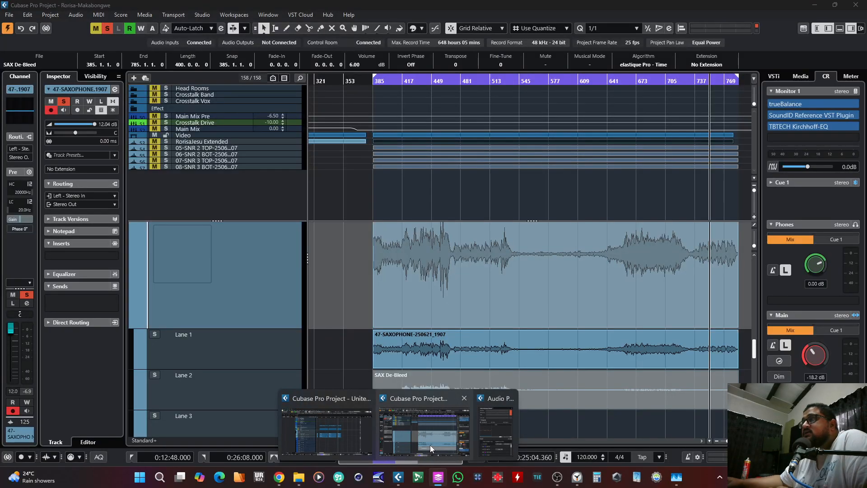
click(430, 445)
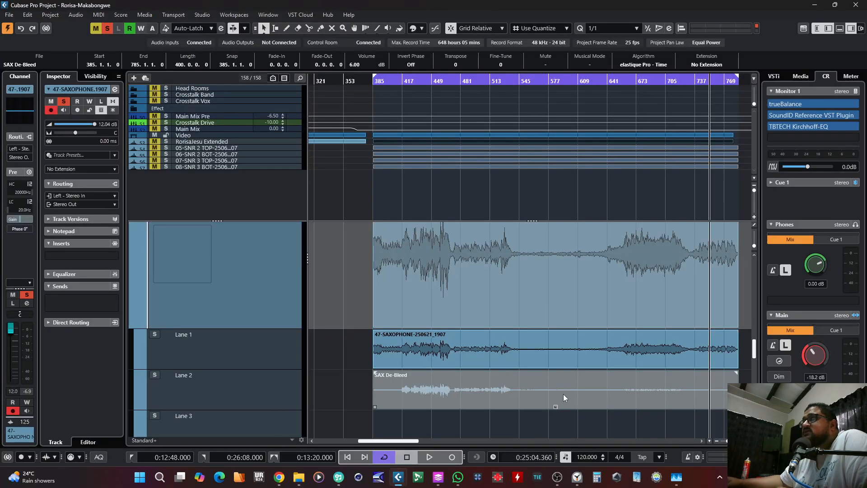
scroll(520, 379, down, 2)
scroll(510, 373, up, 1)
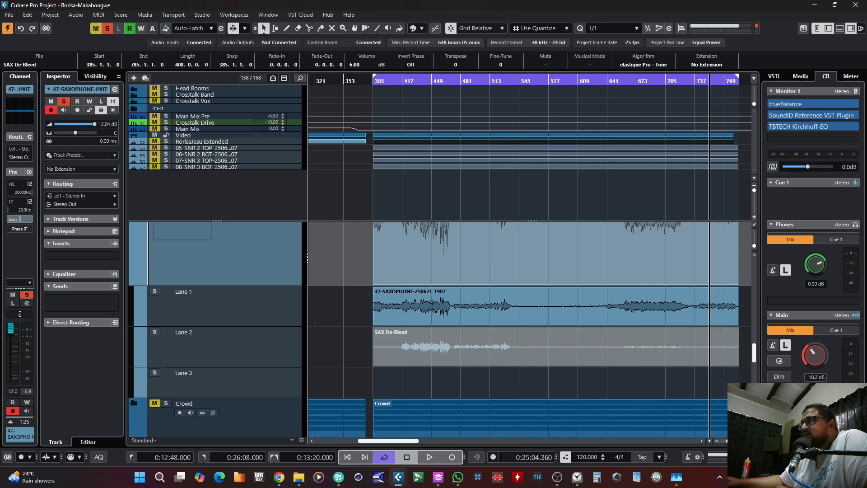
scroll(632, 358, down, 2)
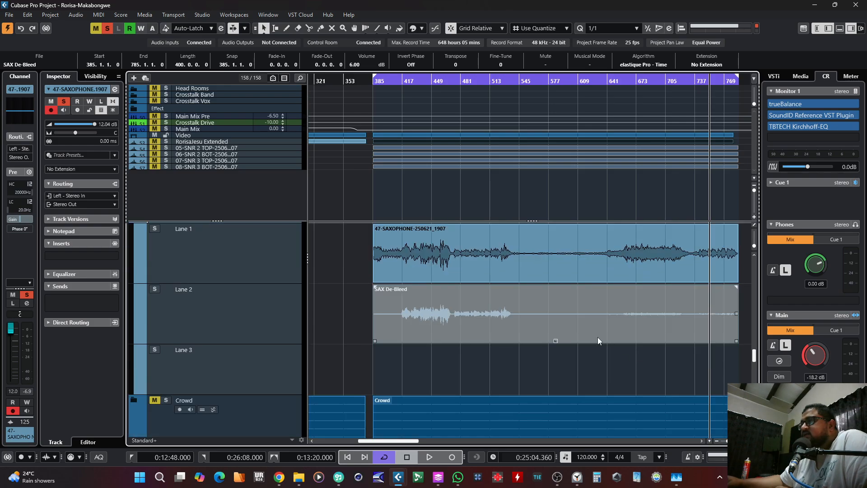
drag(392, 80, 394, 91)
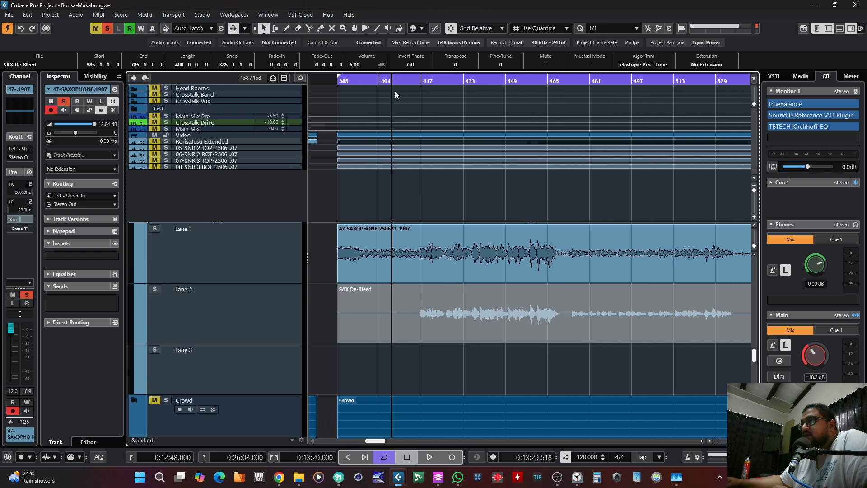
Step: Activate the SAX De-Bleed take in Lane 2 of the saxophone track and move the playhead to bar 409
drag(327, 247, 351, 256)
scroll(394, 273, up, 1)
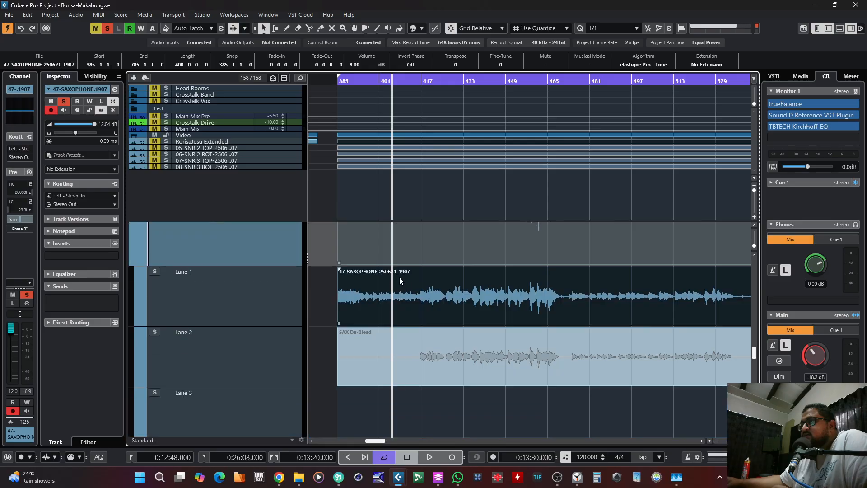
scroll(379, 306, up, 3)
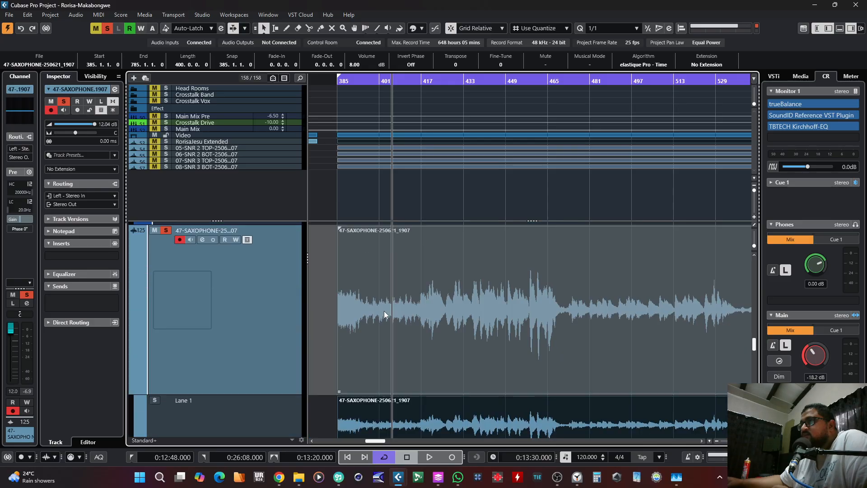
scroll(385, 315, down, 2)
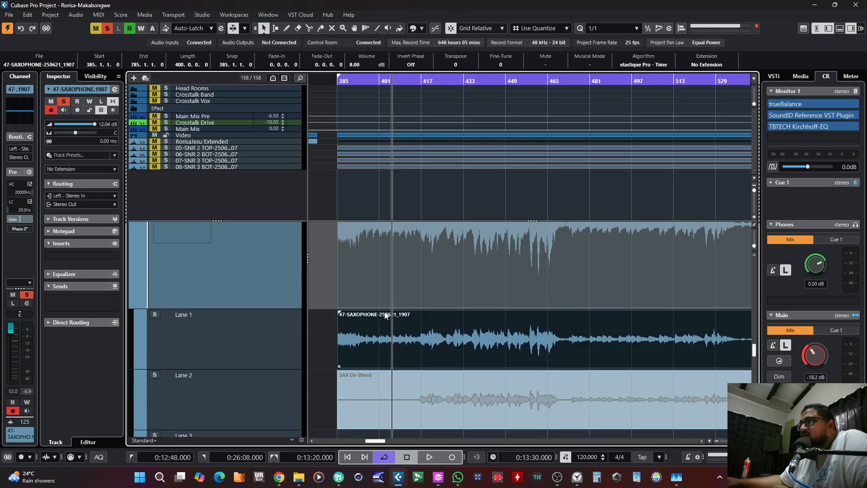
scroll(385, 315, down, 1)
click(380, 357)
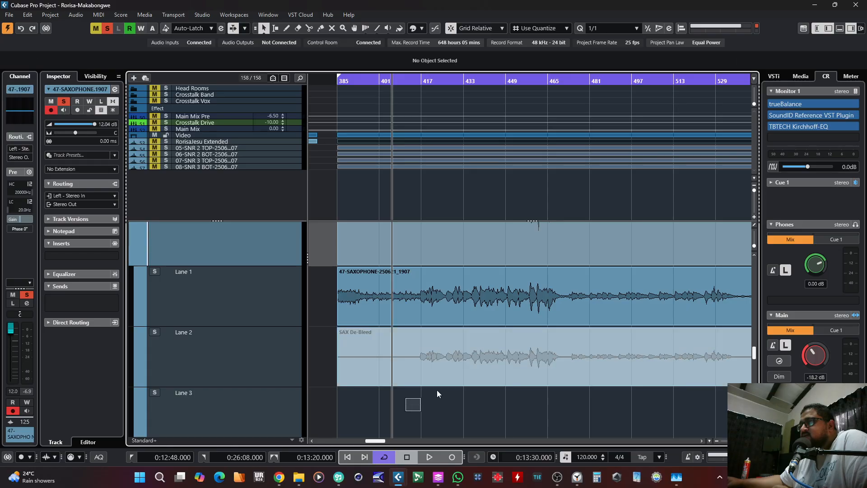
drag(733, 441, 724, 440)
click(467, 384)
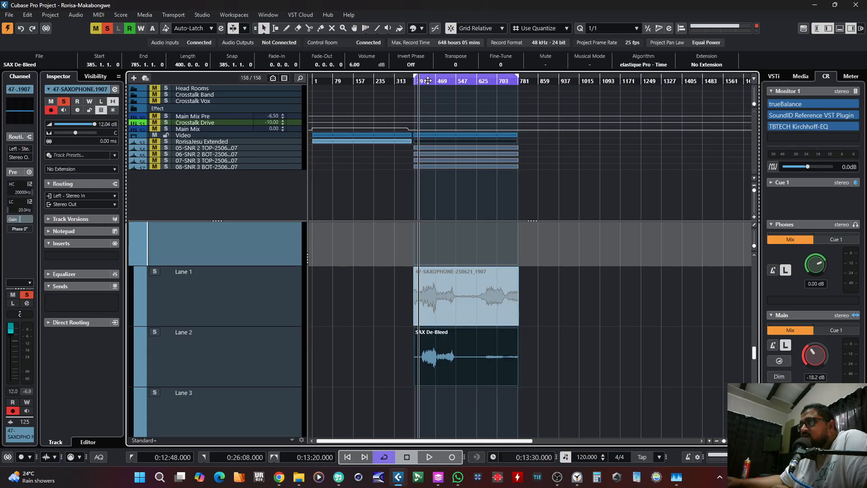
drag(419, 81, 433, 122)
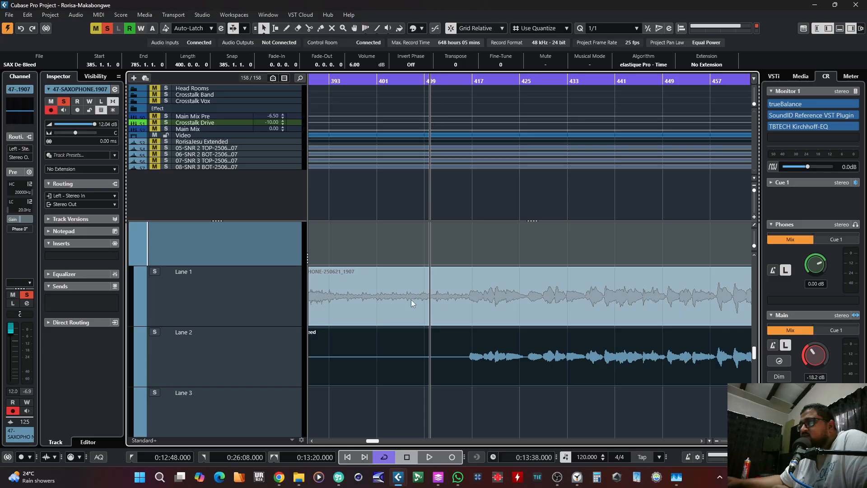
Step: Play the saxophone from bar 409 and switch the active take to the original 47-SAXOPHONE recording in Lane 1
key(space)
scroll(336, 324, up, 1)
scroll(335, 324, up, 2)
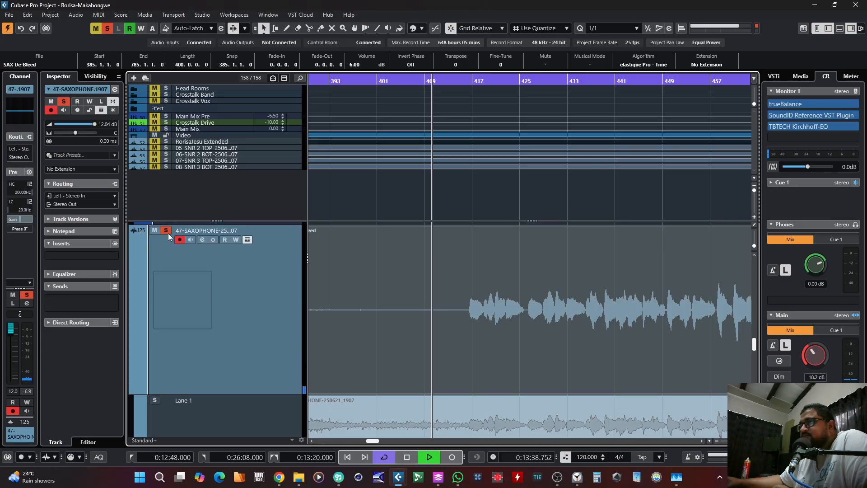
scroll(482, 276, down, 3)
drag(734, 441, 729, 441)
click(739, 323)
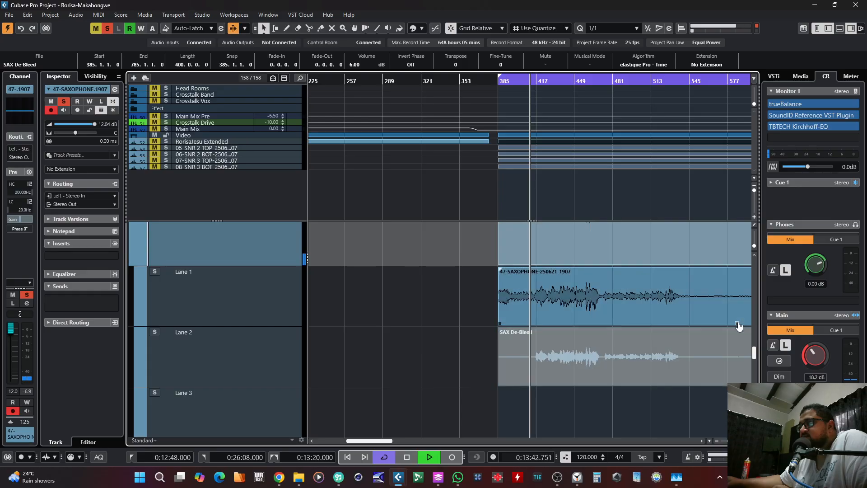
Step: Compare the original and SAX De-Bleed takes by alternating the active lane during playback, finishing on SAX De-Bleed
click(635, 394)
scroll(634, 393, right, 2)
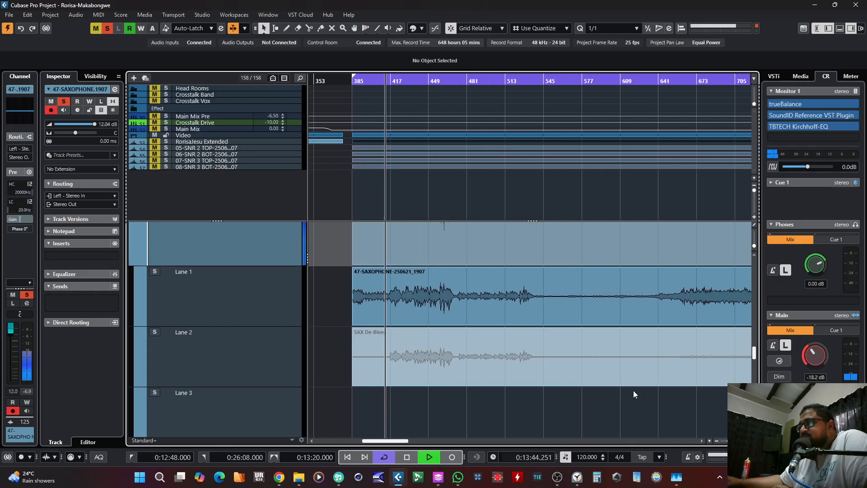
click(592, 384)
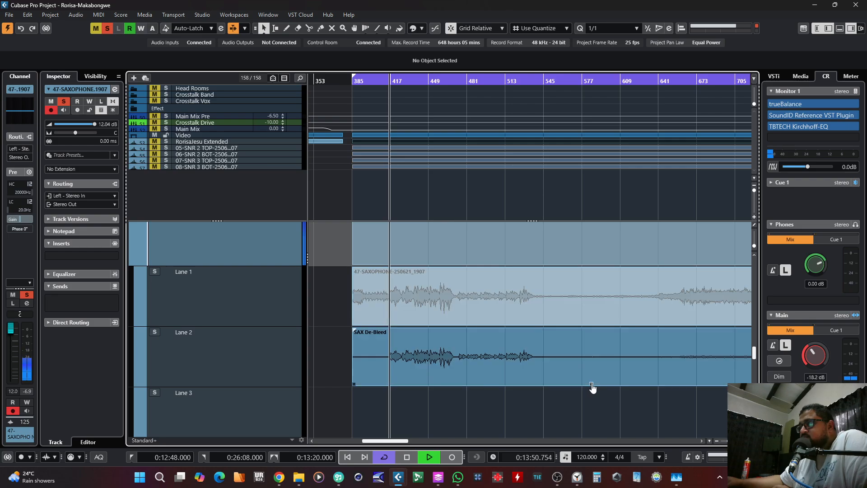
click(592, 325)
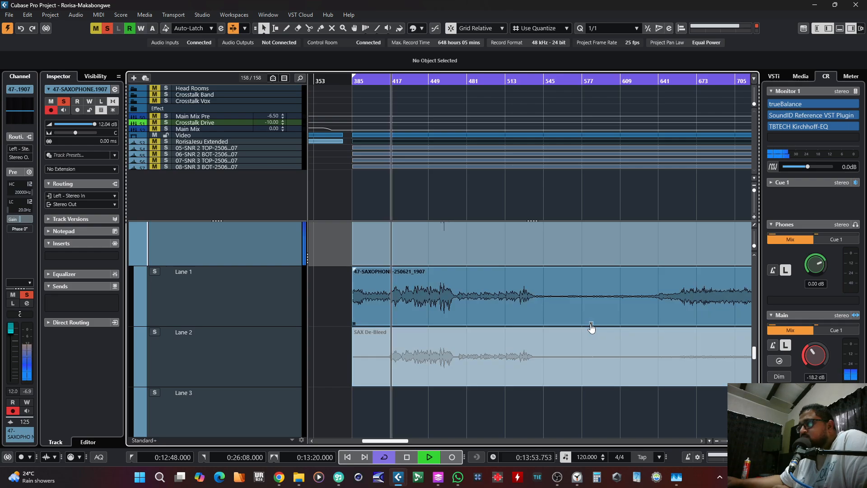
click(592, 385)
key(g)
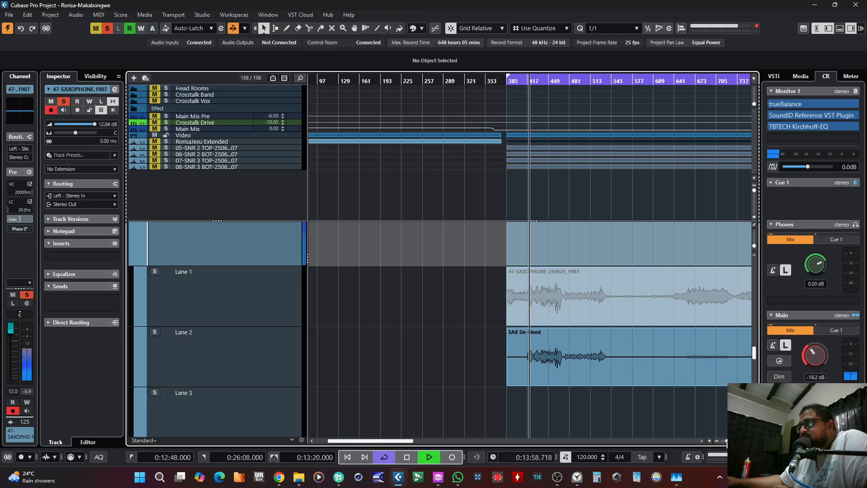
drag(610, 408, 723, 409)
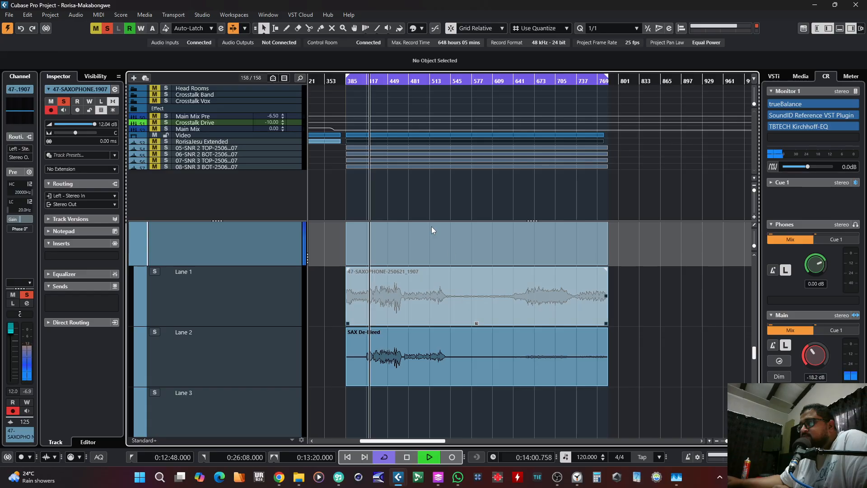
Step: Continue playback from near bar 433, reactivate the original take in Lane 1 and stop
drag(373, 84, 391, 96)
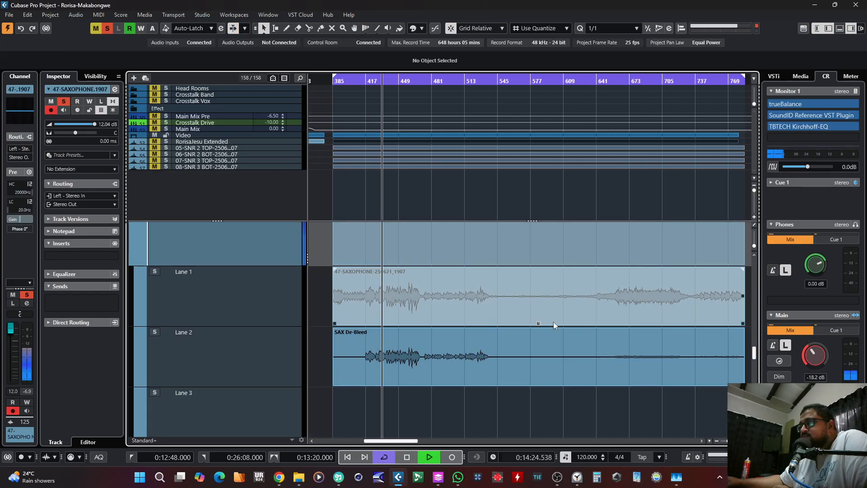
click(539, 325)
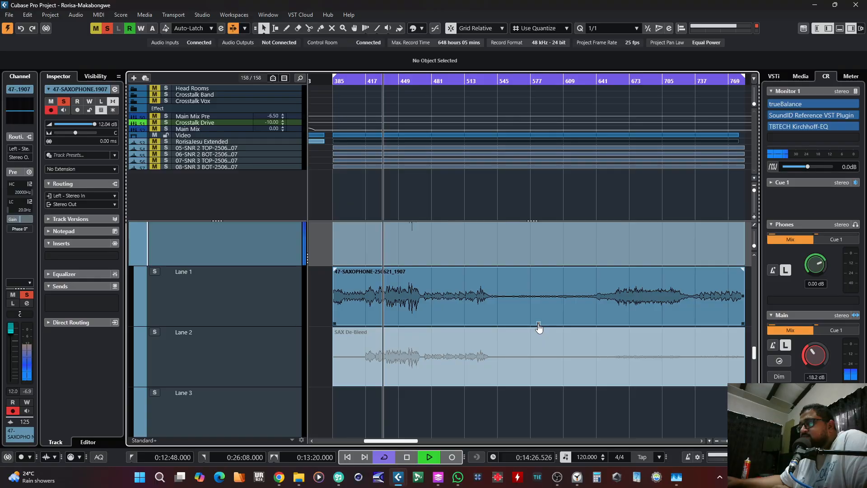
key(space)
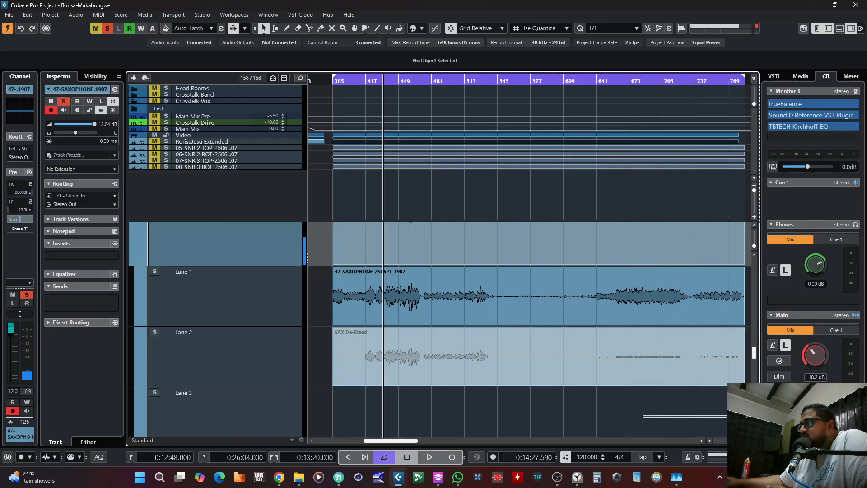
Step: Insert the bx_console SSL 4000 E plug-in in the saxophone track's first insert slot
click(513, 380)
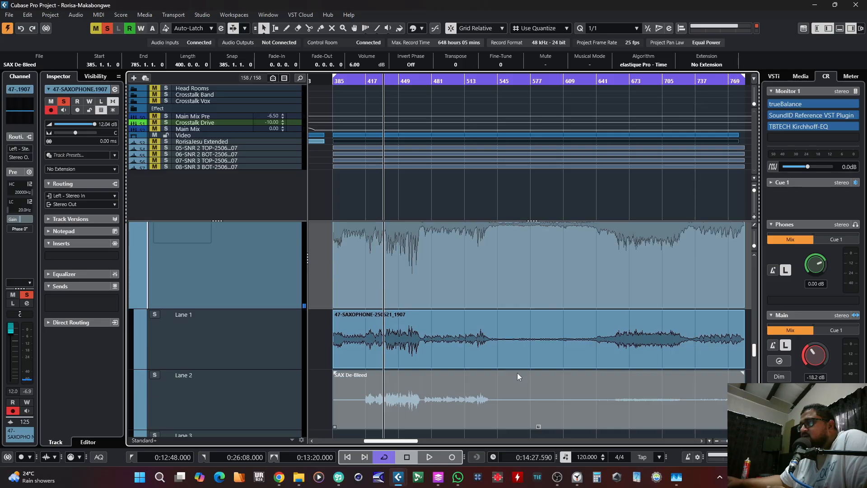
click(88, 253)
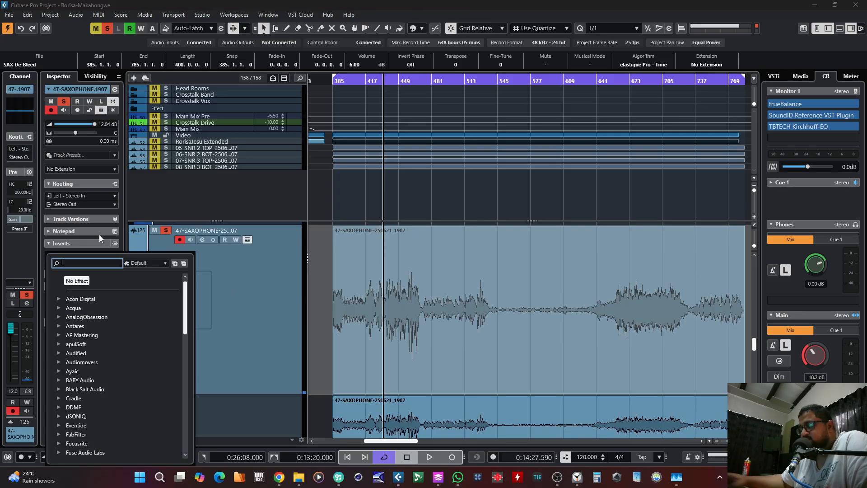
text(ssl)
key(Return)
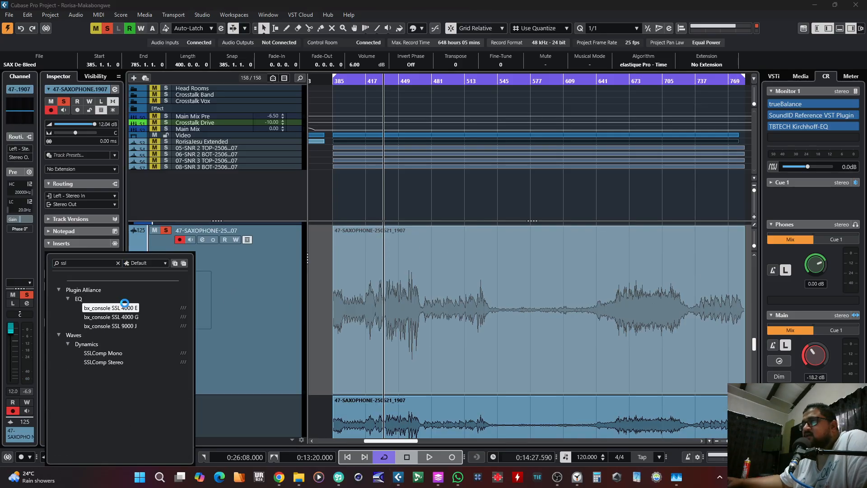
Step: Play from near bar 417, boost the HF, HMF, LMF and LF gains and adjust the HMF frequency, then close the plug-in
drag(365, 80, 356, 93)
key(space)
drag(510, 129, 516, 109)
drag(507, 178, 511, 166)
drag(543, 197, 543, 188)
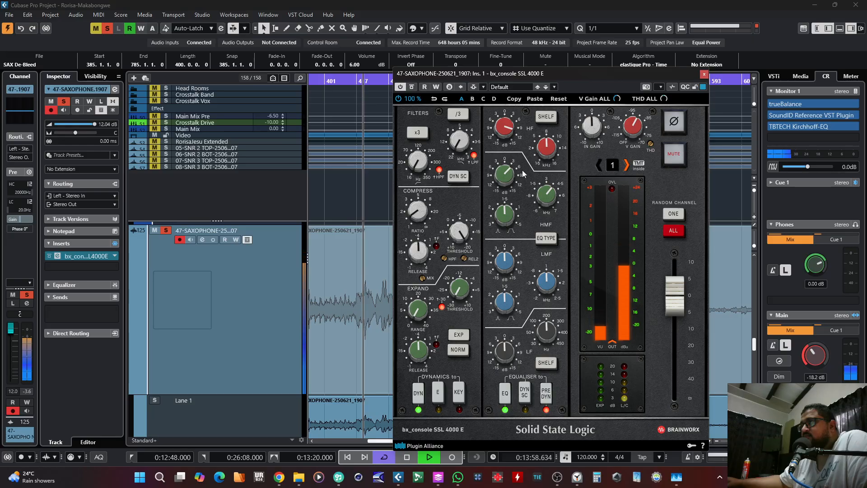
drag(503, 266, 506, 255)
drag(505, 353, 508, 339)
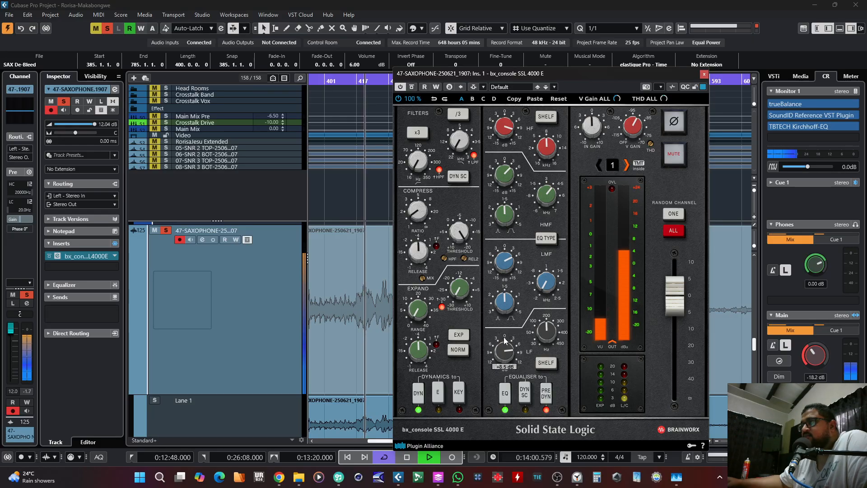
click(704, 75)
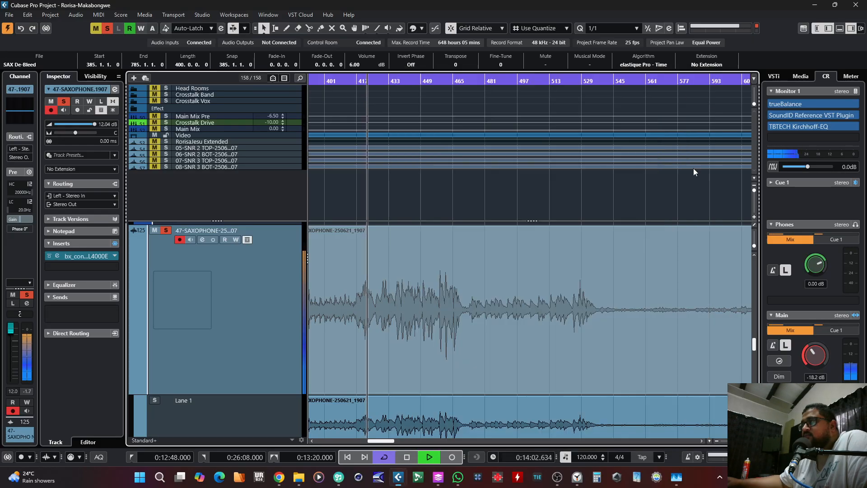
Step: Stop playback, clear the event selection and make the original saxophone take in Lane 1 the active one
key(g)
scroll(693, 372, down, 3)
scroll(693, 372, up, 1)
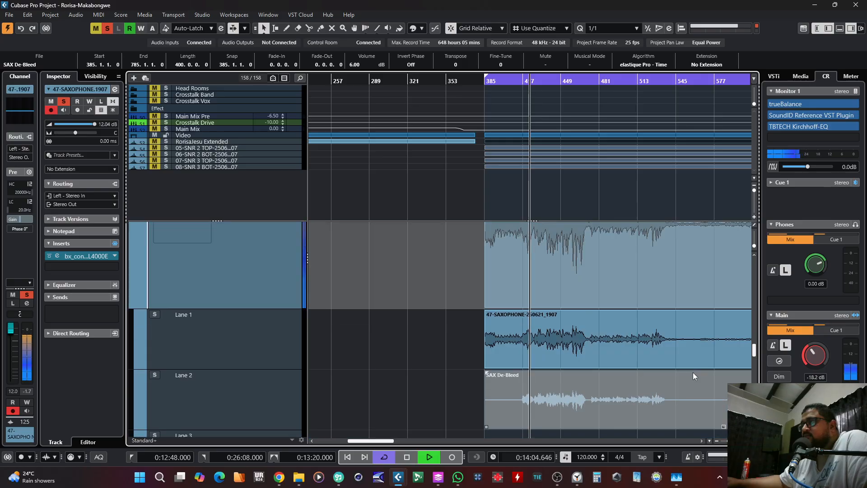
click(720, 435)
scroll(719, 435, right, 5)
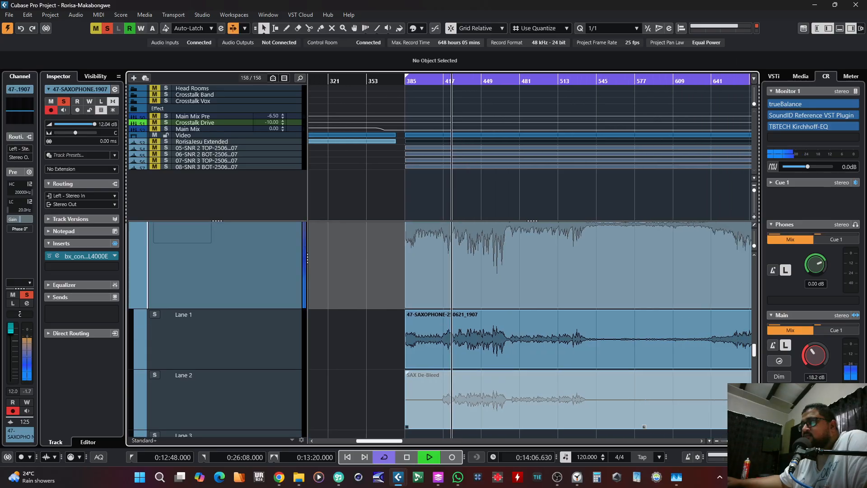
key(space)
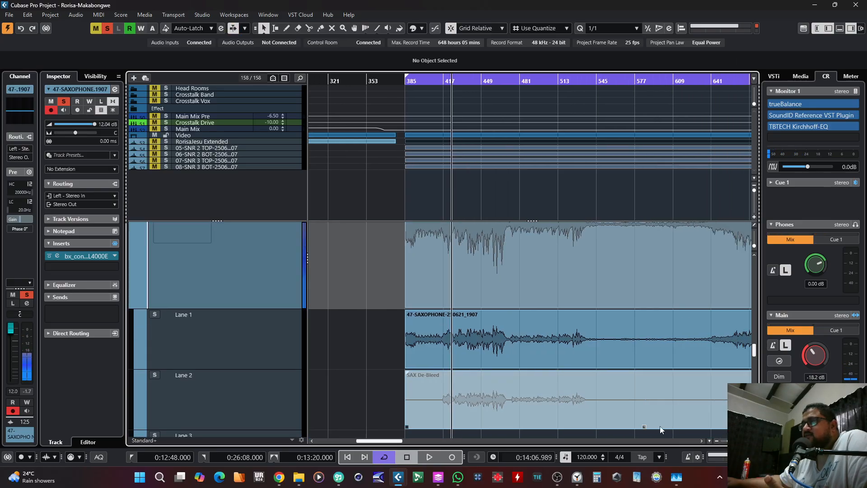
scroll(664, 406, down, 1)
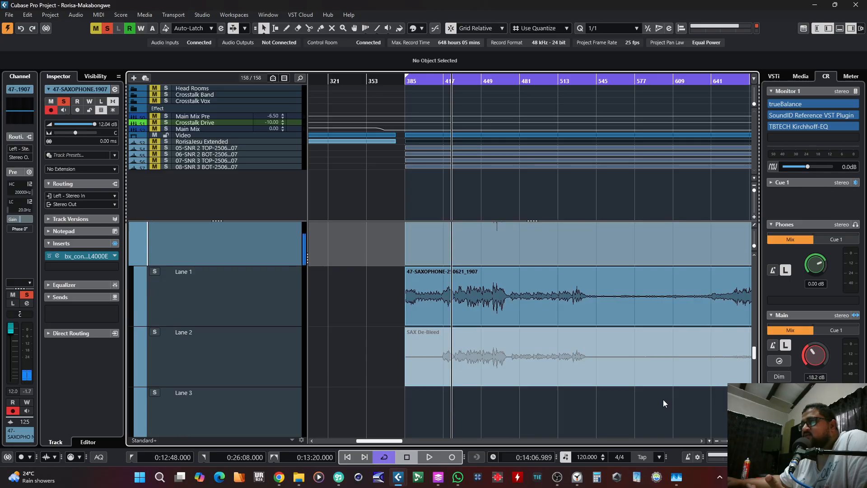
scroll(663, 406, right, 3)
click(544, 318)
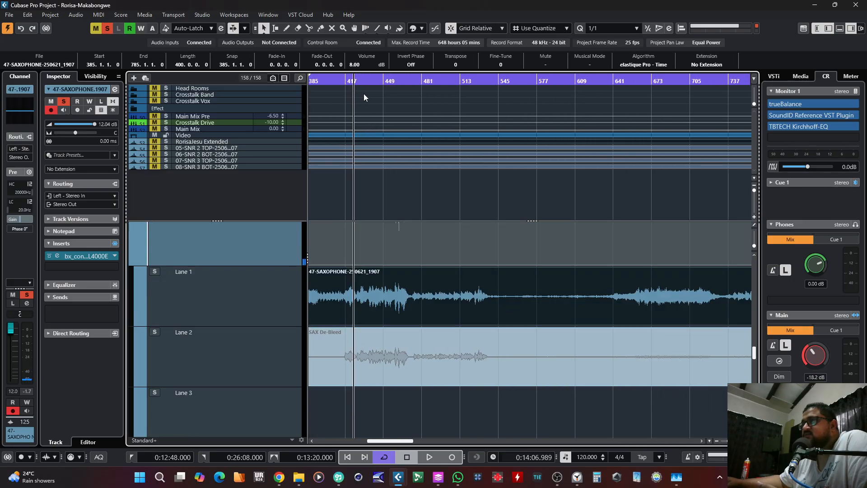
Step: Play the original saxophone take from near bar 417, stop and activate SAX De-Bleed in Lane 2
scroll(351, 84, down, 2)
scroll(352, 81, up, 1)
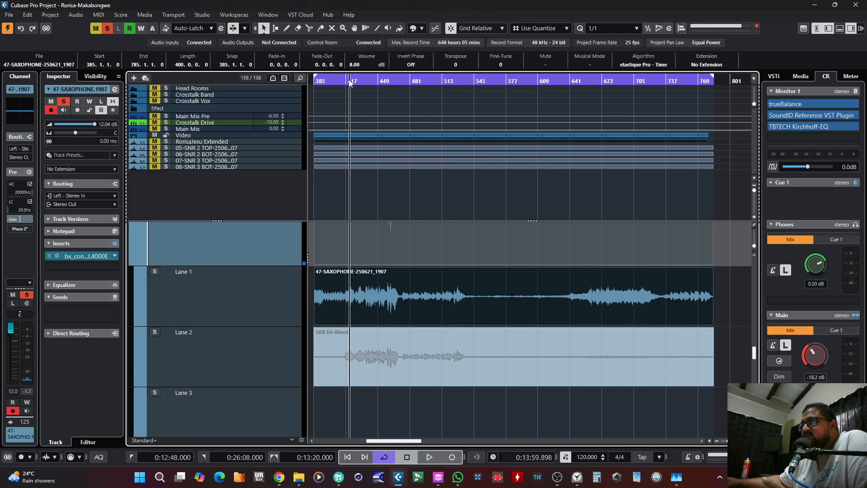
key(space)
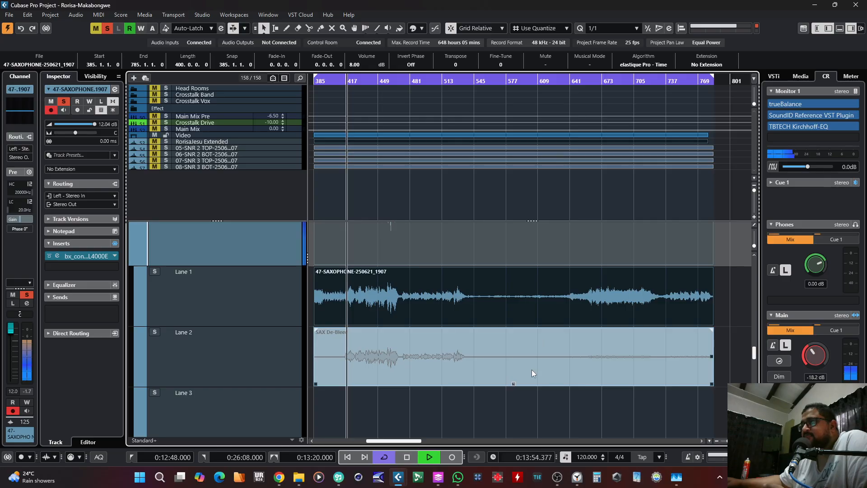
key(space)
click(515, 388)
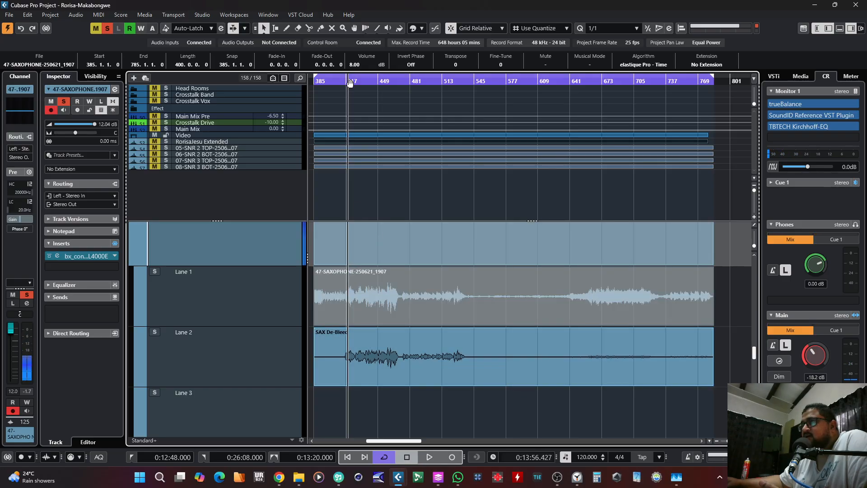
Step: Move the playback position a little past bar 421 and listen to the SAX De-Bleed take
drag(350, 81, 371, 71)
key(space)
click(474, 349)
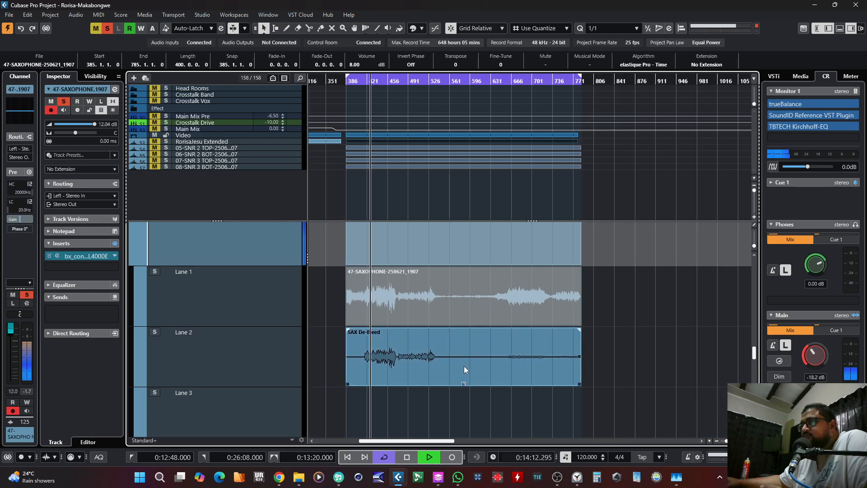
scroll(464, 365, up, 1)
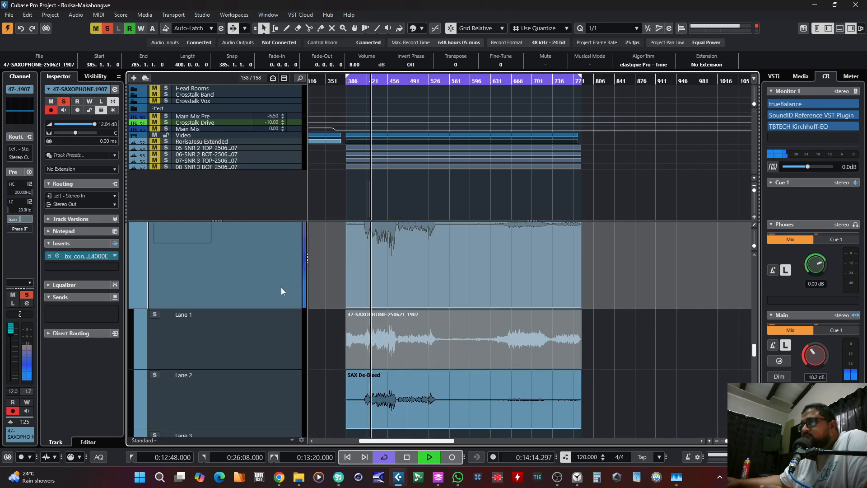
Step: Switch to the original saxophone take in Lane 1 during playback and set its event volume to 6.00 dB
click(464, 370)
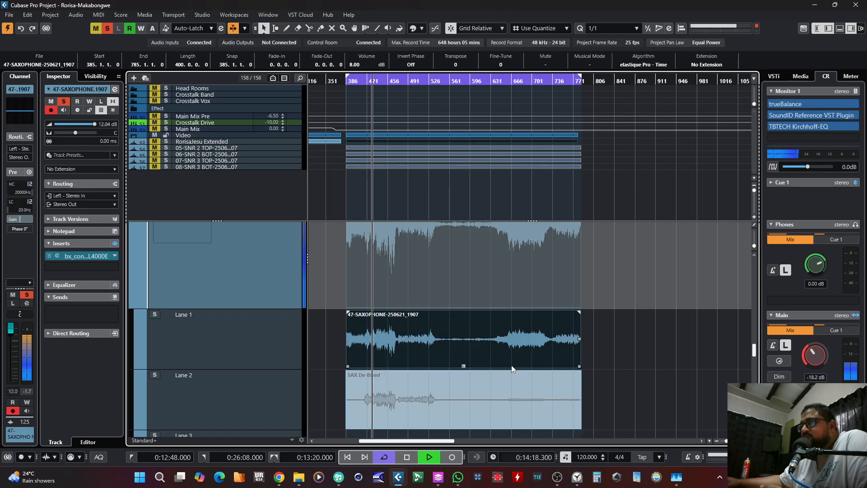
scroll(545, 367, down, 2)
scroll(356, 66, down, 2)
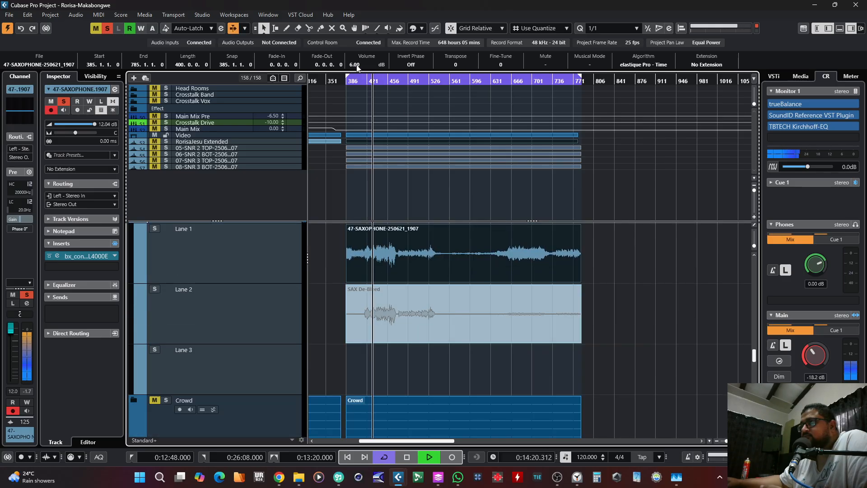
Step: Reactivate the SAX De-Bleed take in Lane 2, listen to it and stop playback
click(467, 339)
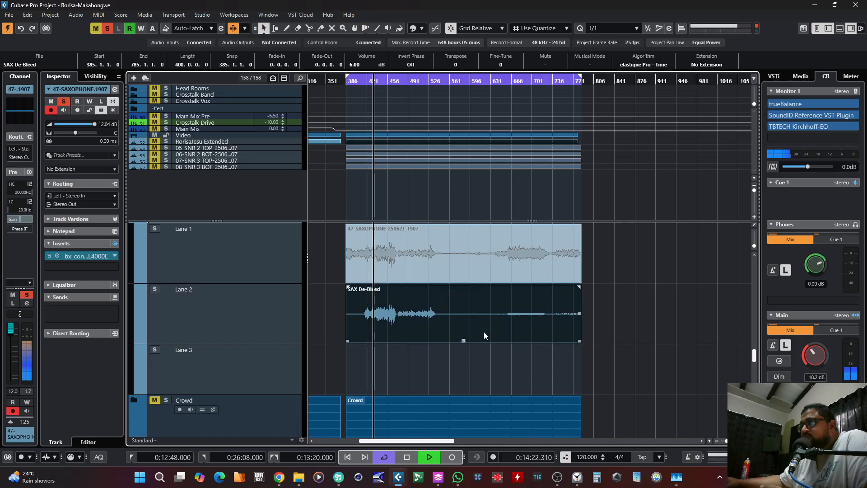
scroll(499, 327, up, 4)
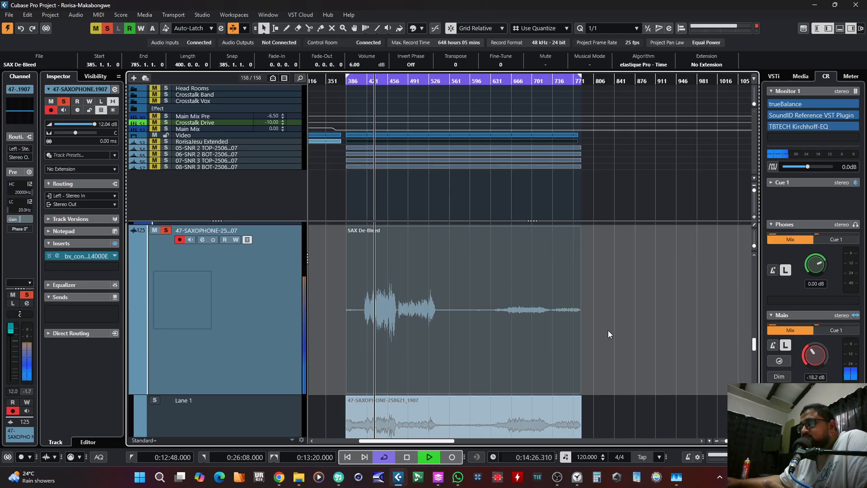
key(space)
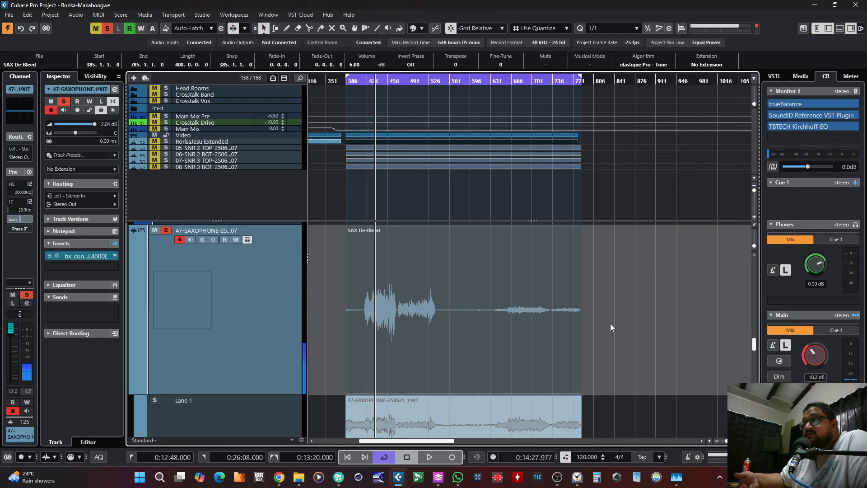
Step: Select both saxophone takes together, reduce the selection to SAX De-Bleed only and shrink the track lane heights
scroll(622, 316, down, 2)
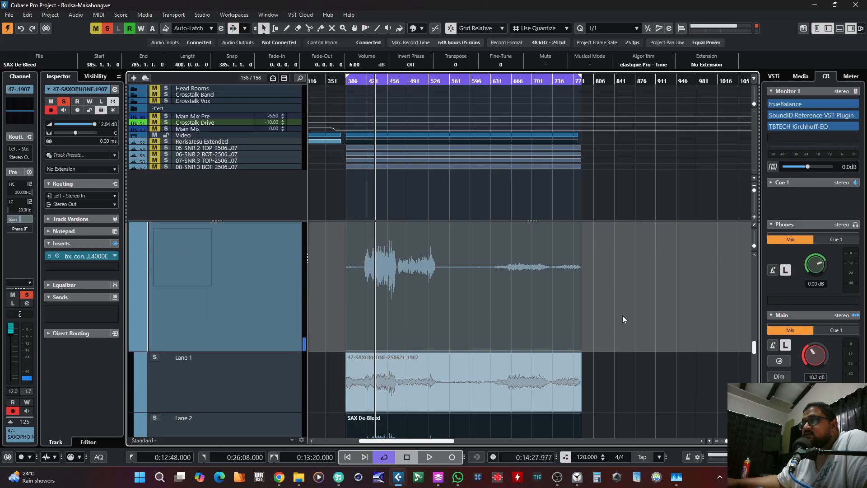
scroll(622, 315, down, 2)
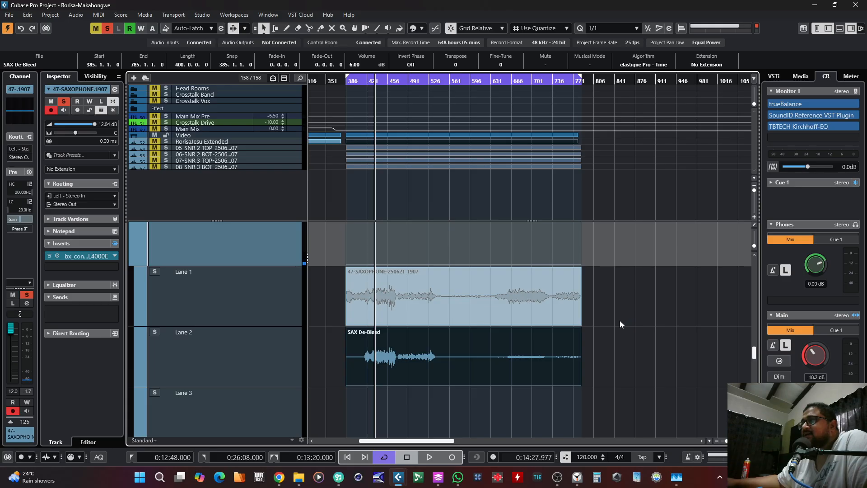
drag(620, 318, 543, 345)
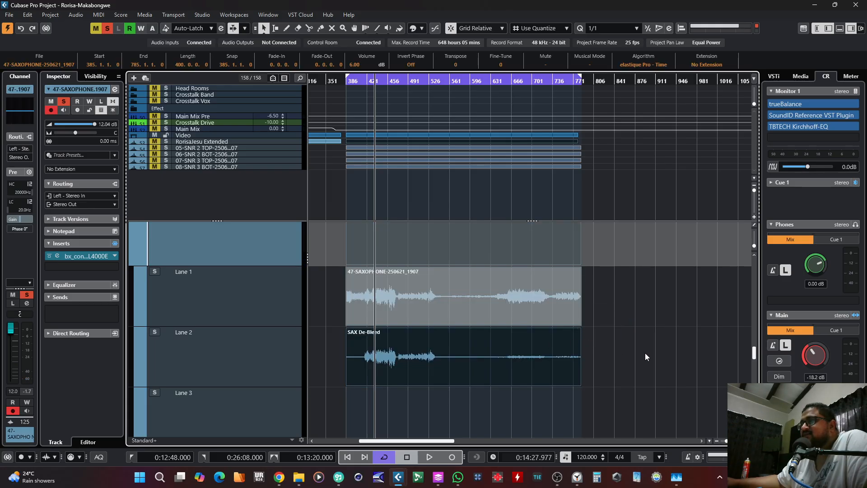
drag(646, 354, 560, 354)
scroll(698, 354, up, 1)
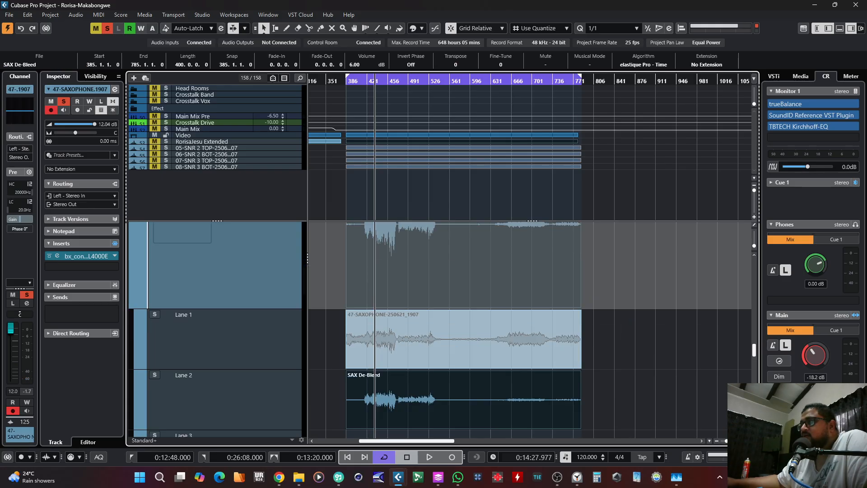
drag(754, 422, 754, 415)
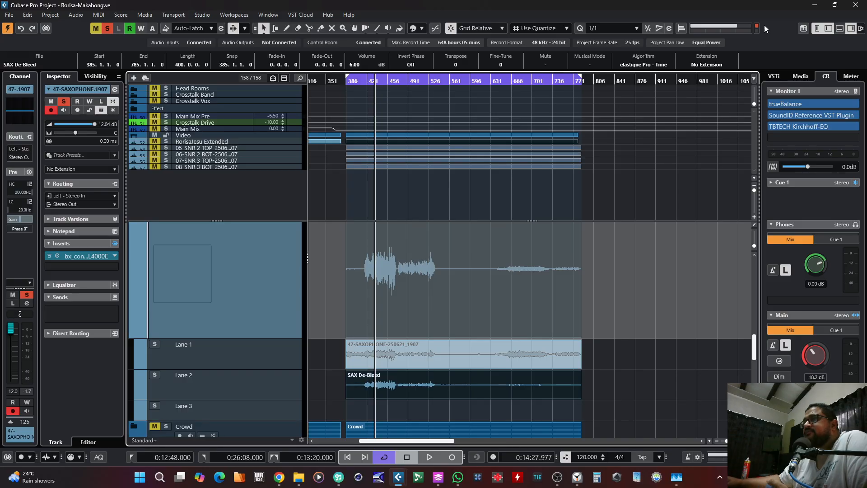
scroll(658, 310, down, 1)
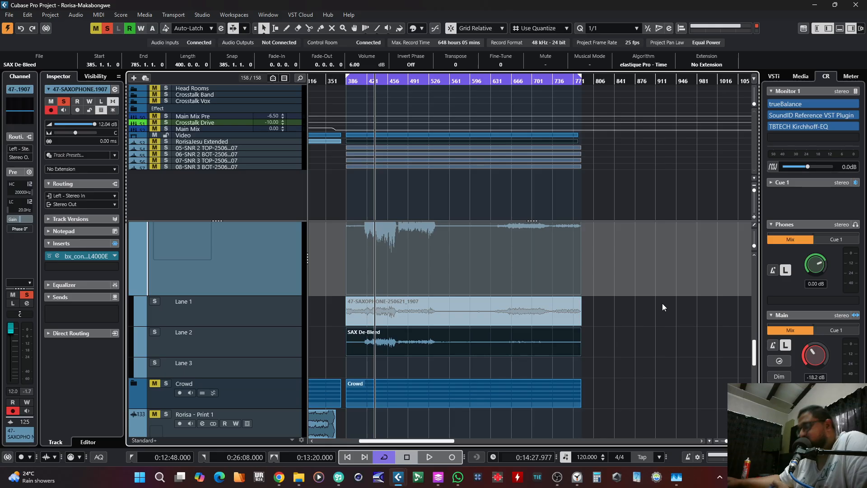